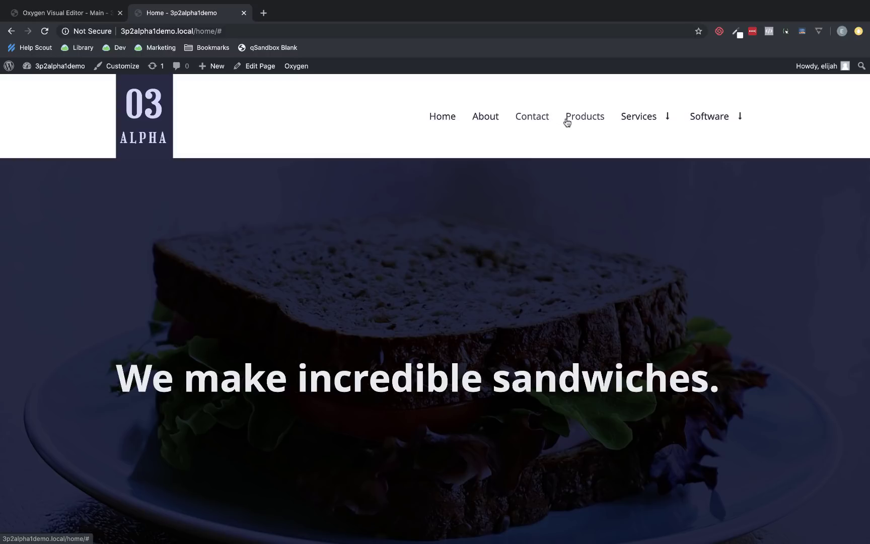
pyautogui.moveTo(637, 123)
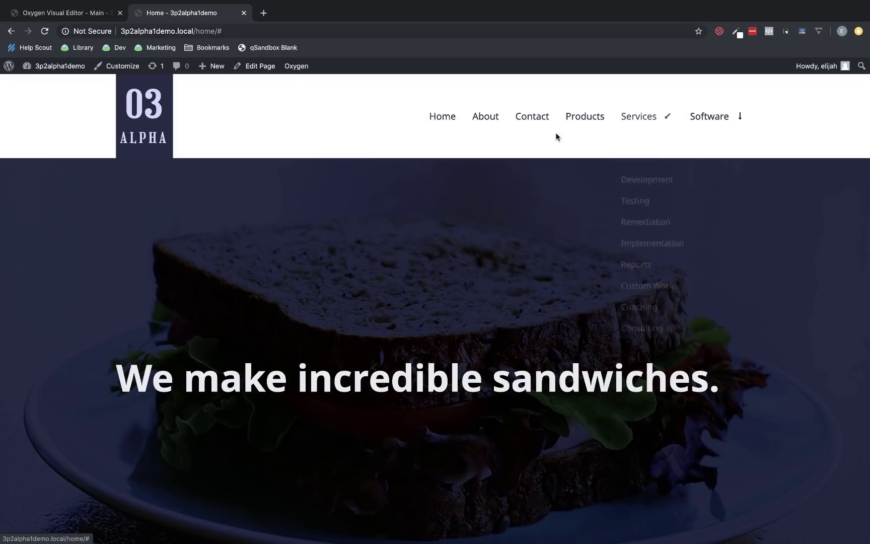
pyautogui.moveTo(670, 124)
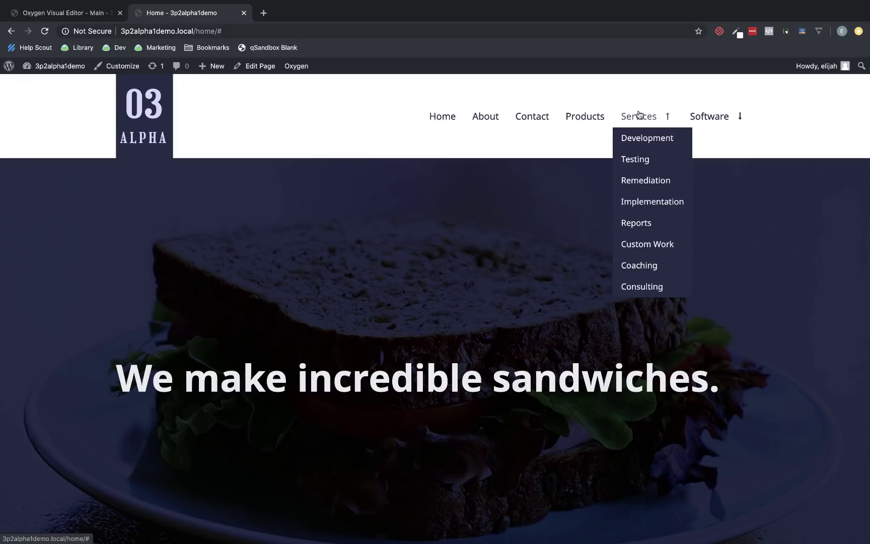
pyautogui.moveTo(714, 112)
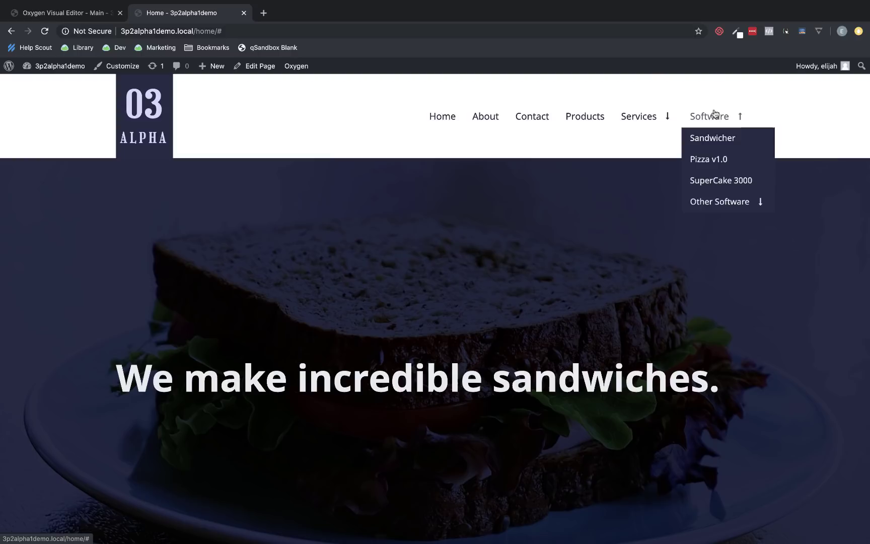
pyautogui.moveTo(722, 200)
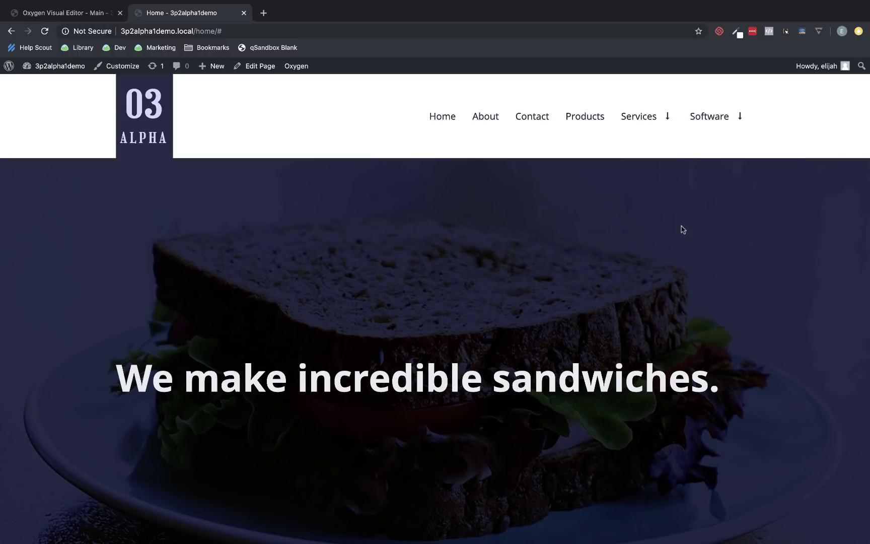
# - Inspect the home page in Chrome DevTools, previewing it 1036 px wide with a Nav toggle
pyautogui.rightClick(643, 295)
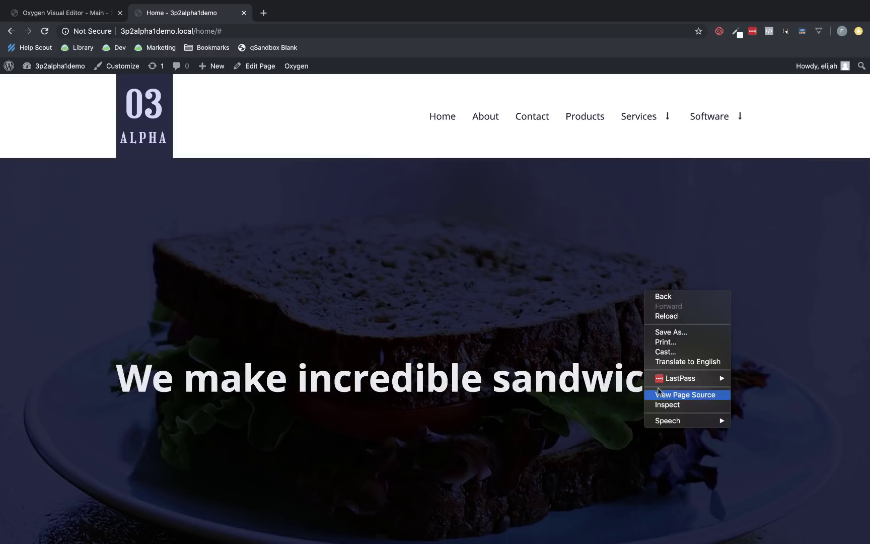
pyautogui.click(662, 405)
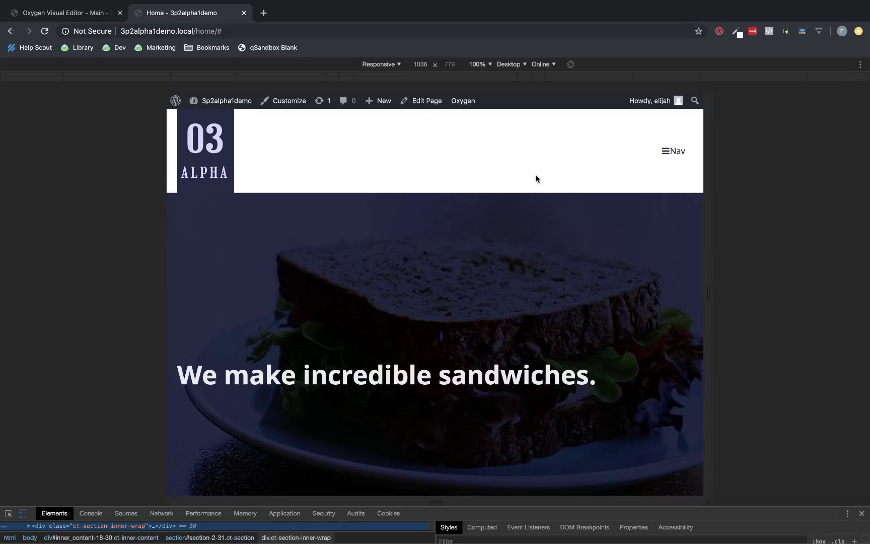
pyautogui.click(537, 178)
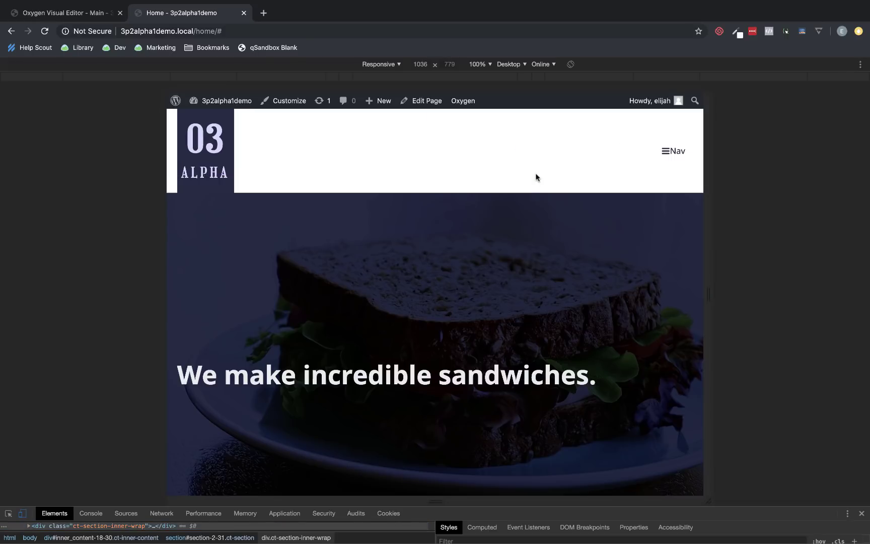
# - Open, close and reopen the Nav off-canvas mobile menu
pyautogui.click(668, 158)
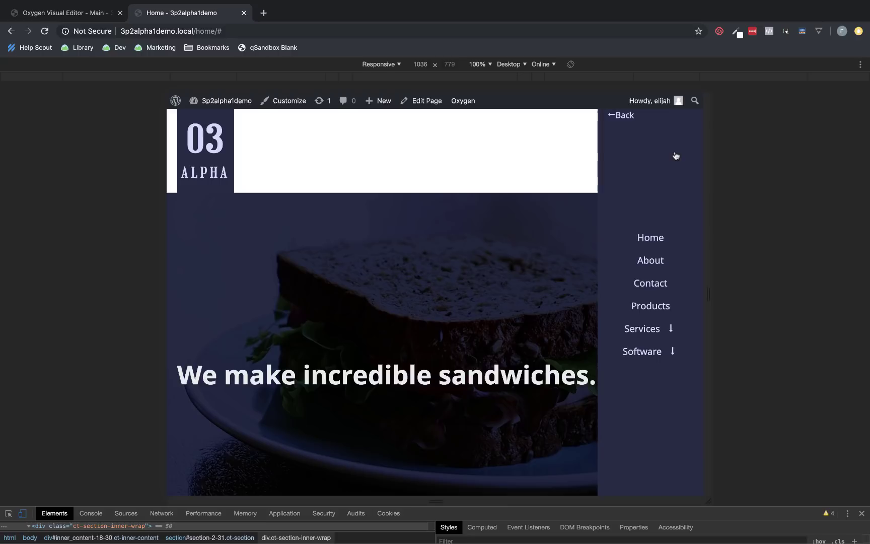
pyautogui.click(625, 116)
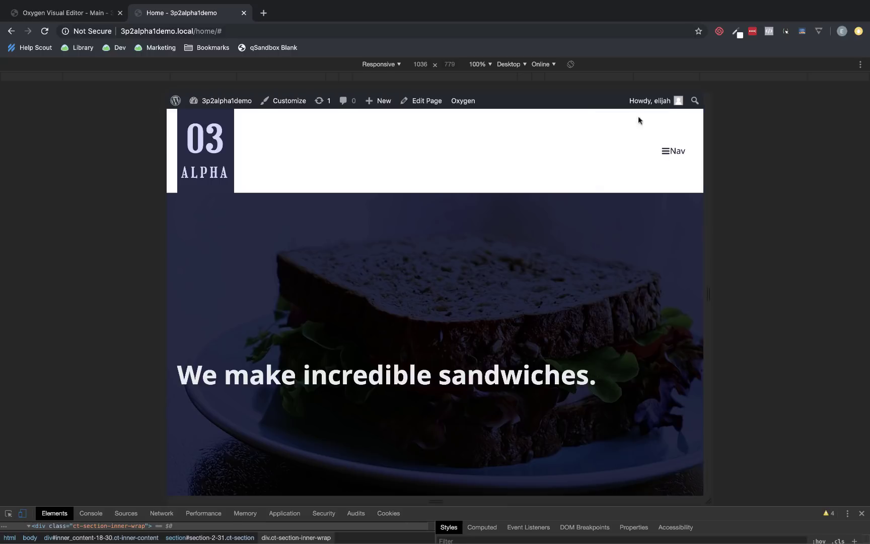
pyautogui.click(678, 152)
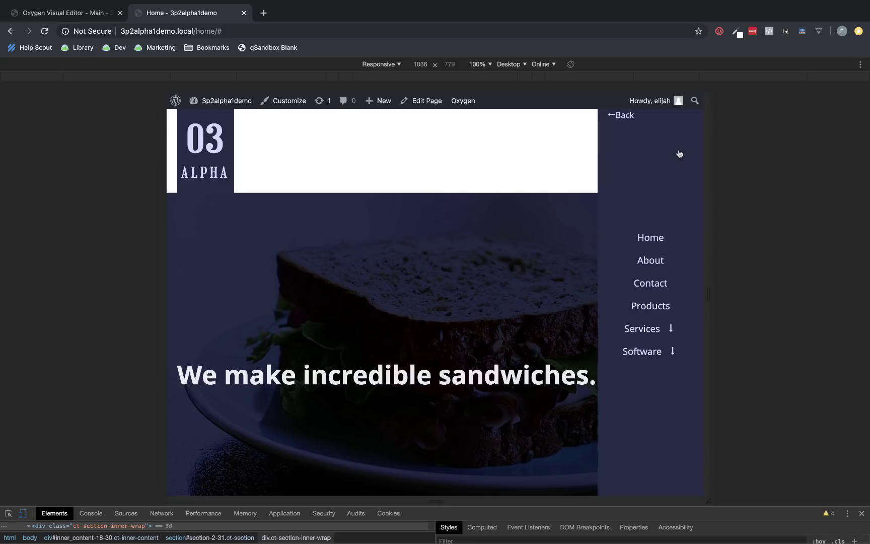
# - Expand and collapse the Services and Software submenus, then close the off-canvas menu
pyautogui.click(670, 329)
pyautogui.click(672, 329)
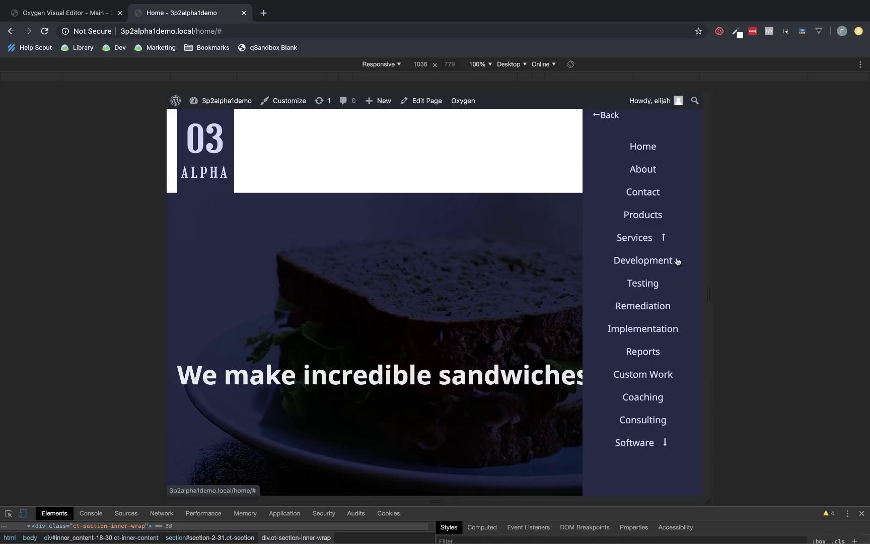
pyautogui.click(663, 239)
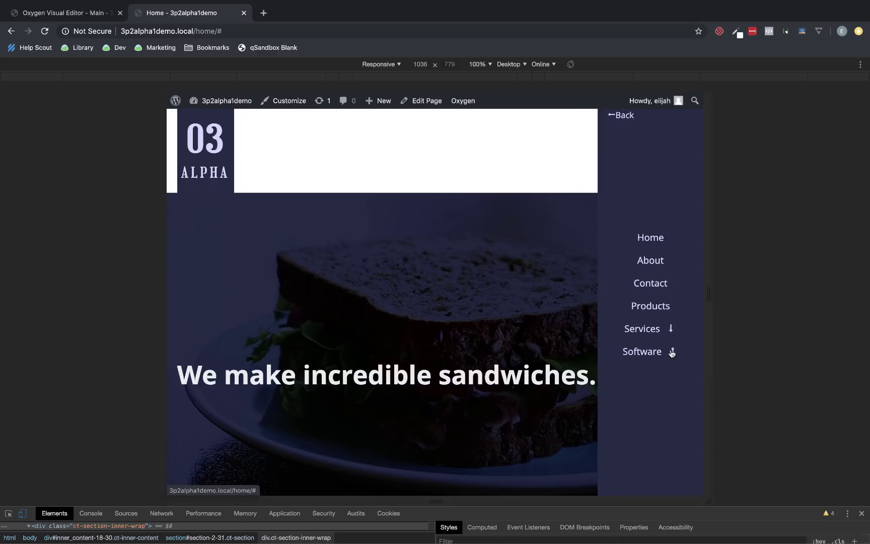
pyautogui.click(672, 351)
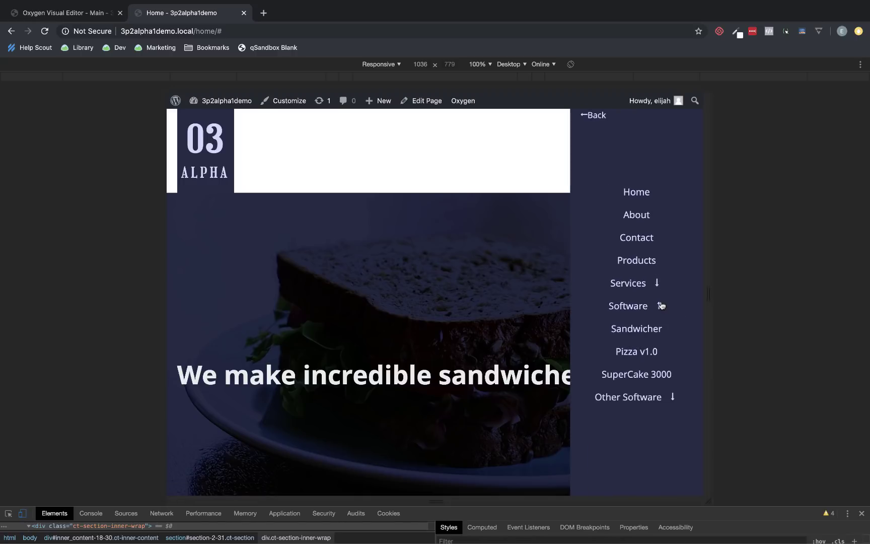
pyautogui.click(659, 305)
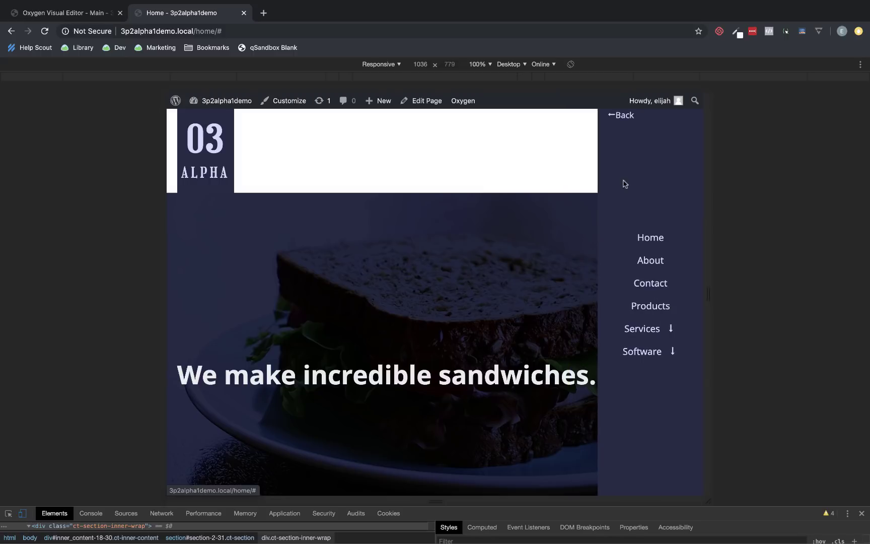
pyautogui.click(619, 116)
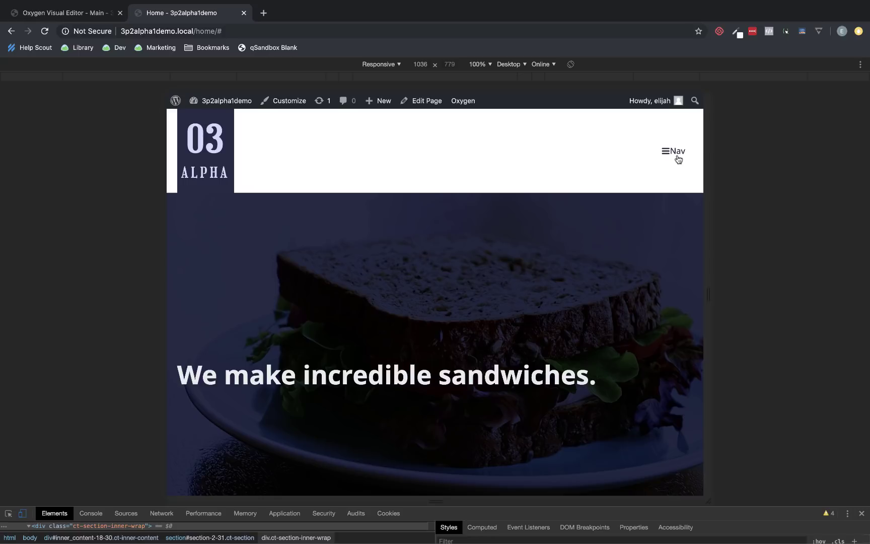
# - In the Oxygen editor, review the Pro Menu's Big Nav Menu choice and Less than 1120px toggle
pyautogui.click(59, 15)
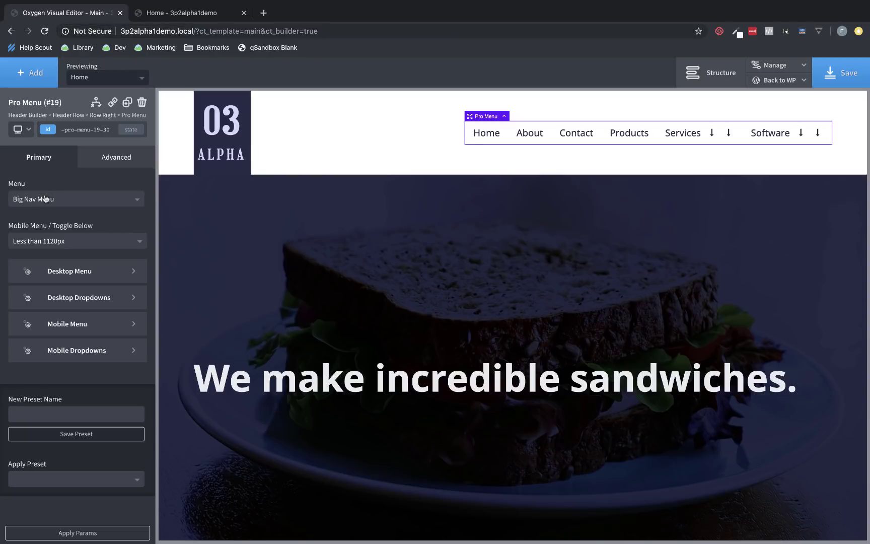
pyautogui.click(131, 200)
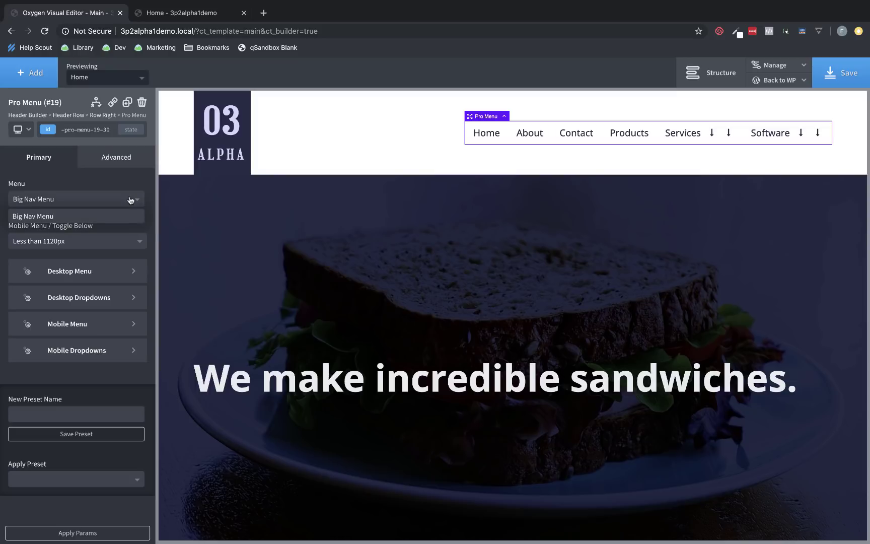
pyautogui.click(130, 201)
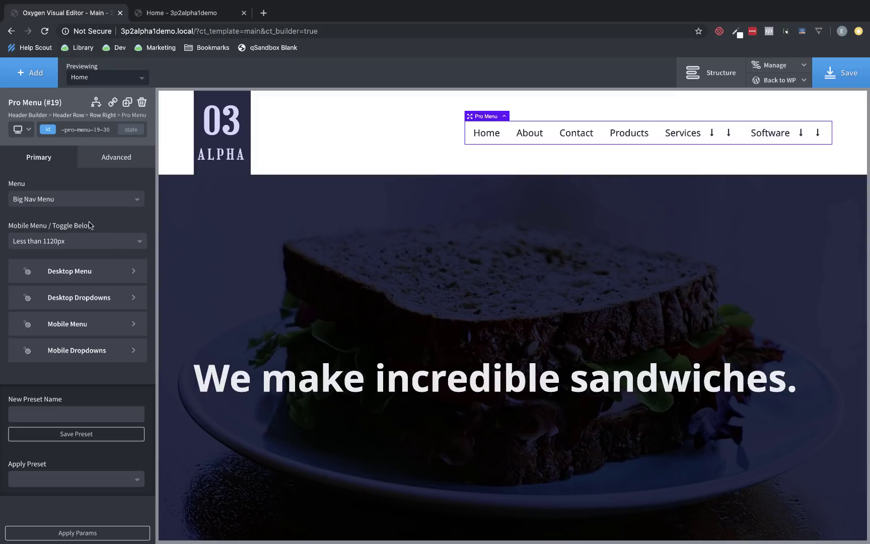
pyautogui.click(122, 241)
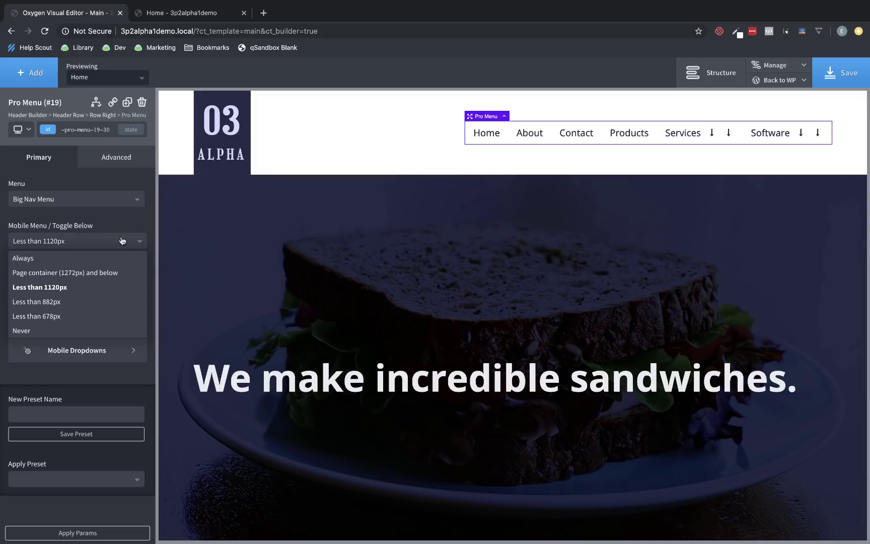
pyautogui.click(122, 241)
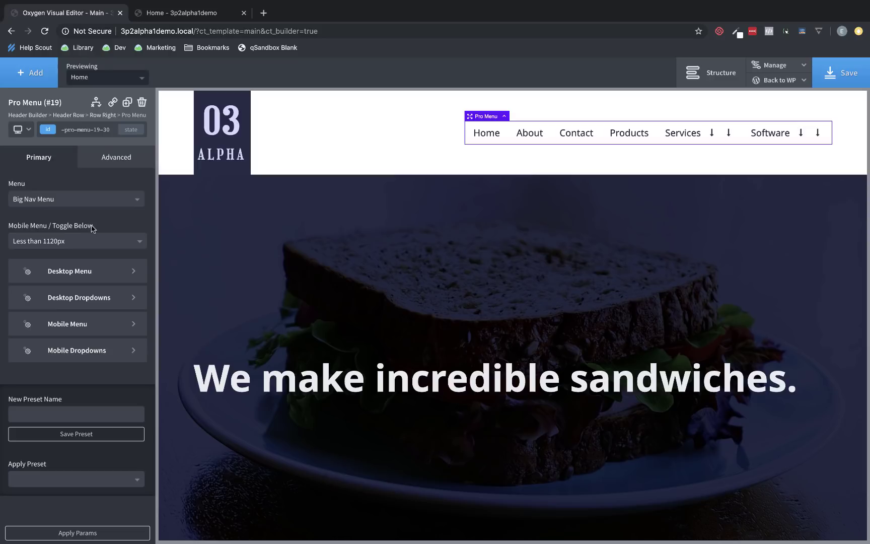
# - Browse the Desktop Menu's text and spacing settings panels
pyautogui.click(106, 266)
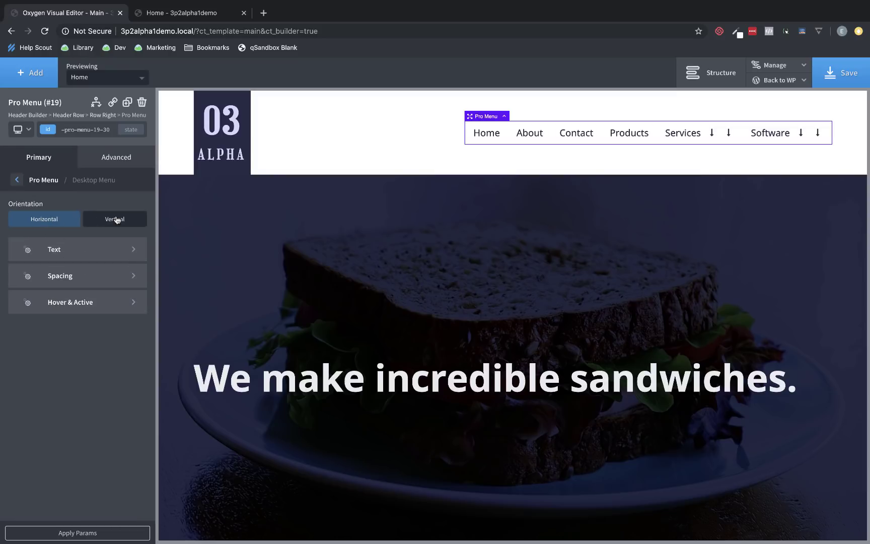
pyautogui.click(110, 249)
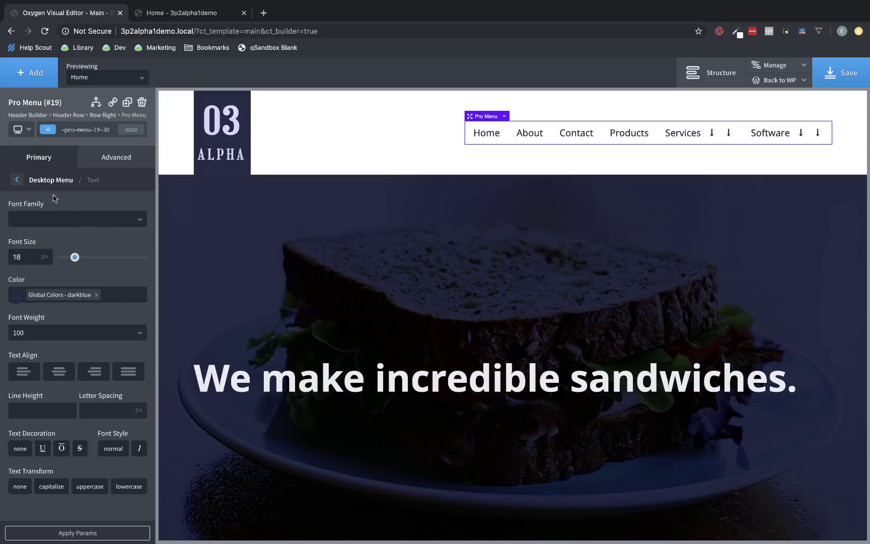
pyautogui.click(18, 180)
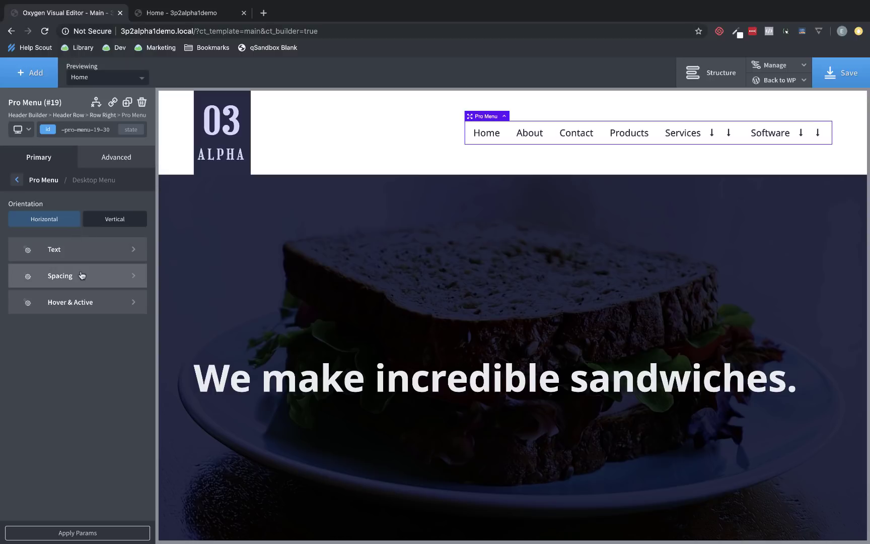
pyautogui.click(111, 276)
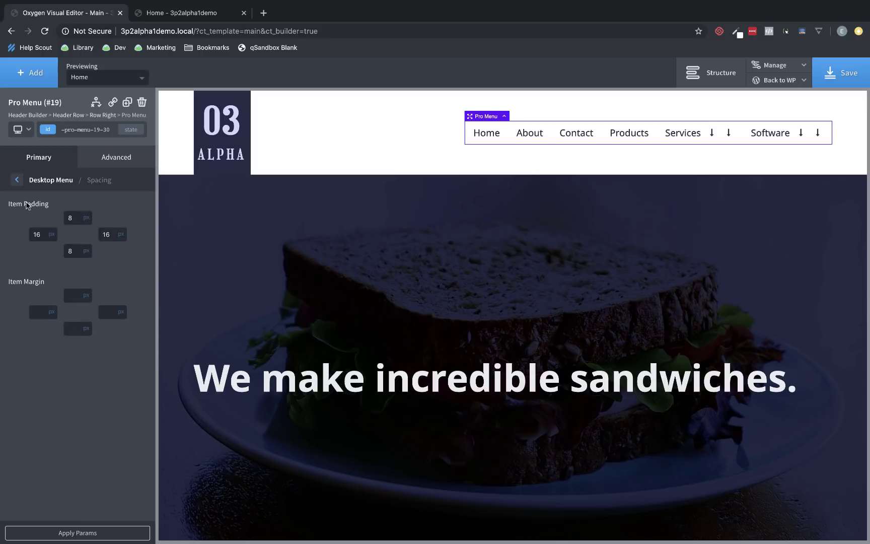
pyautogui.click(17, 180)
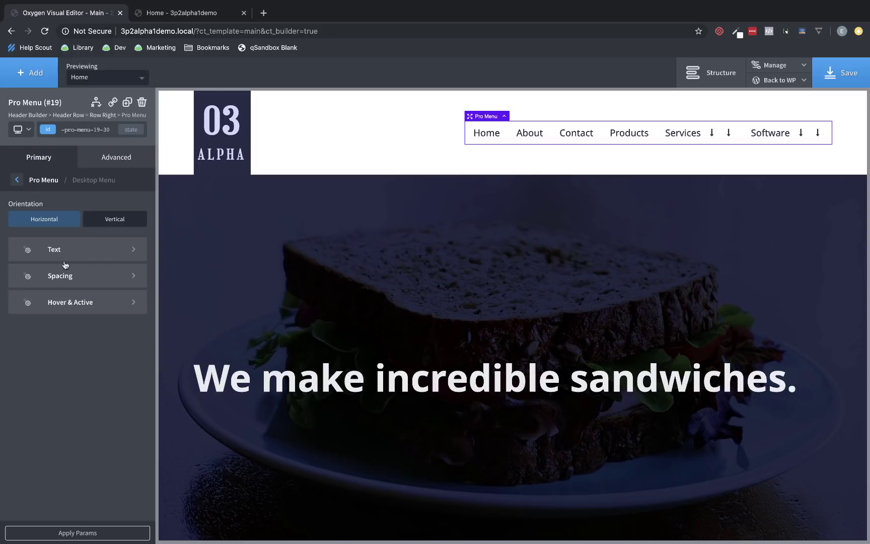
# - Review the Desktop Menu's Hover & Active colour options, then return to its styling groups
pyautogui.click(75, 302)
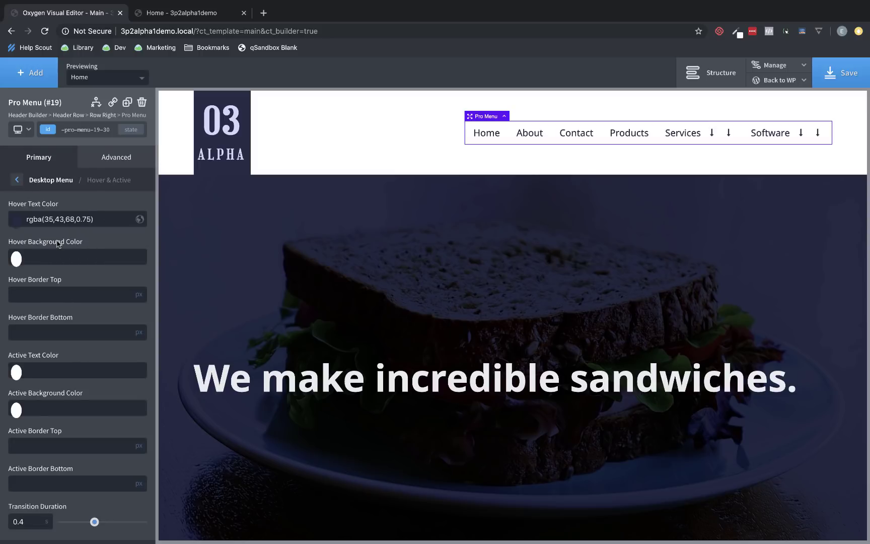
pyautogui.scroll(-1, 58, 244)
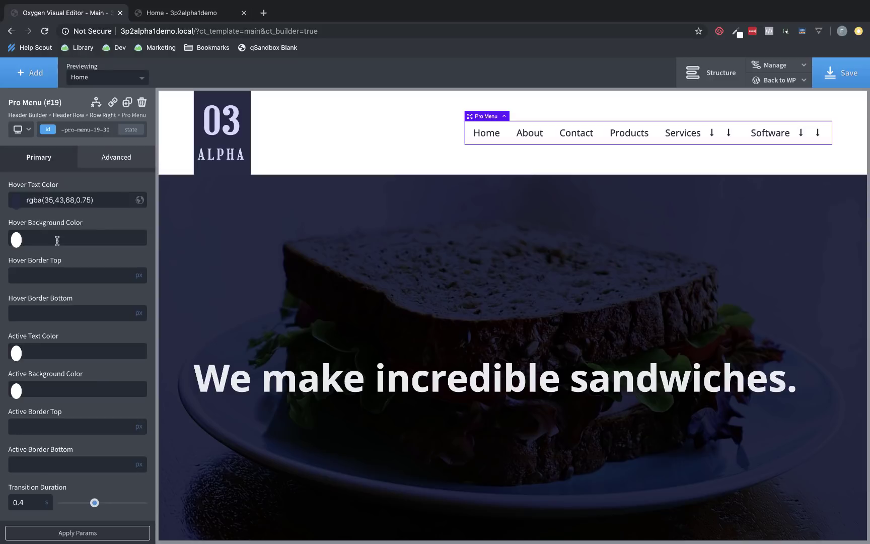
pyautogui.scroll(1, 57, 241)
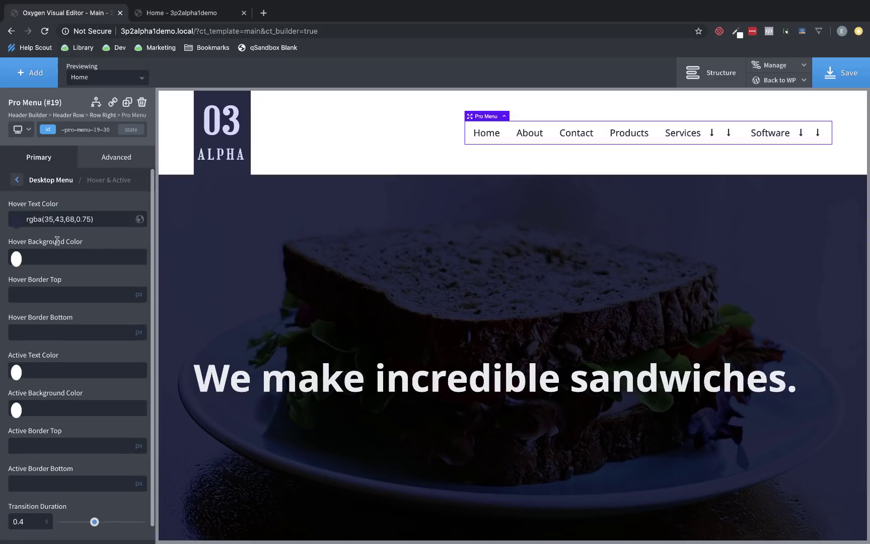
pyautogui.click(19, 185)
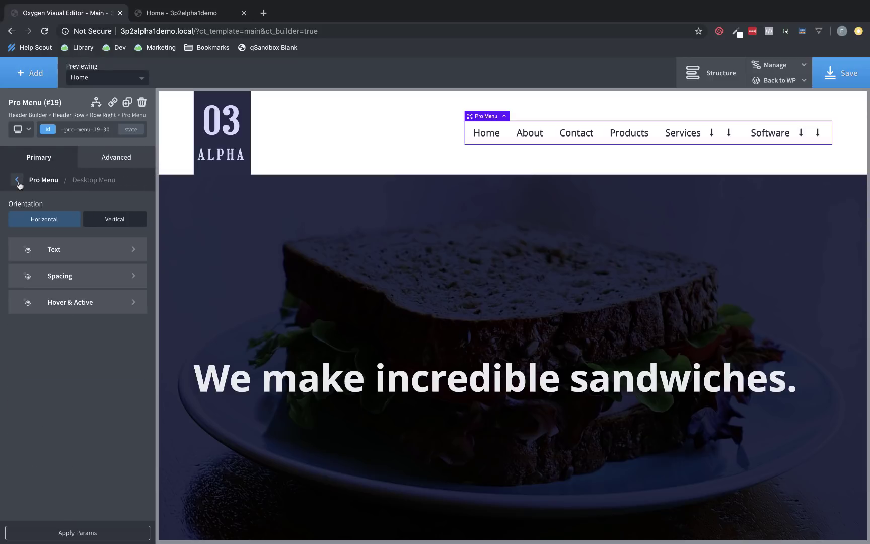
# - Open the Pro Menu's Desktop Dropdowns settings and tick Enable Dropdown
pyautogui.click(18, 182)
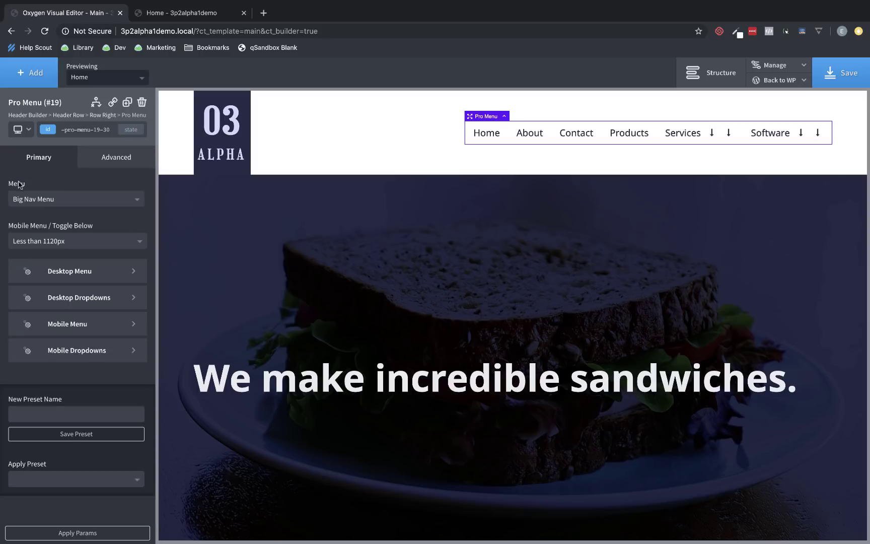
pyautogui.click(76, 305)
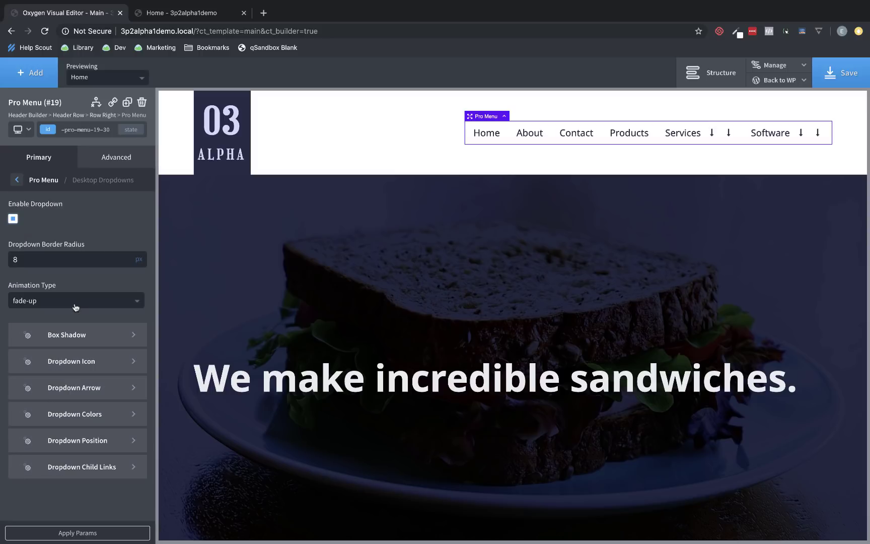
pyautogui.click(13, 219)
# - Browse the dropdown Box Shadow and Dropdown Icon sub-panels
pyautogui.moveTo(679, 133)
pyautogui.click(87, 335)
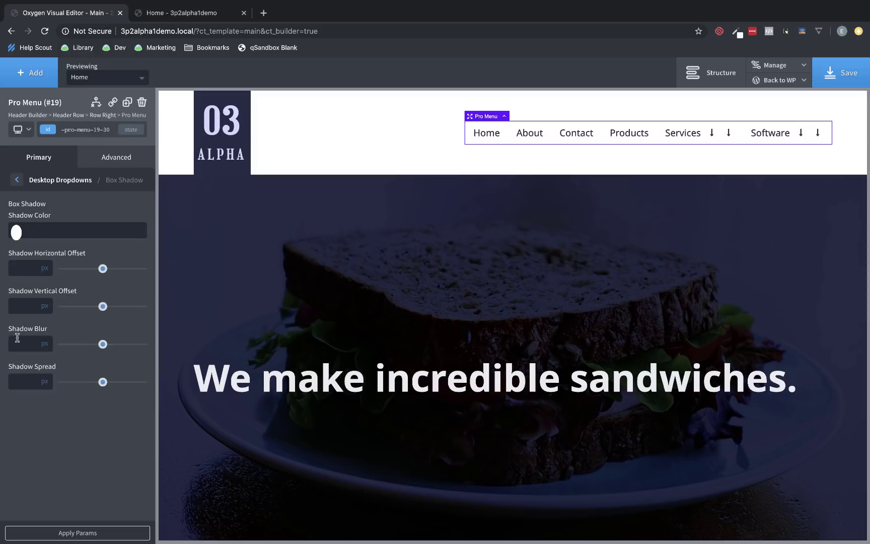
pyautogui.click(18, 181)
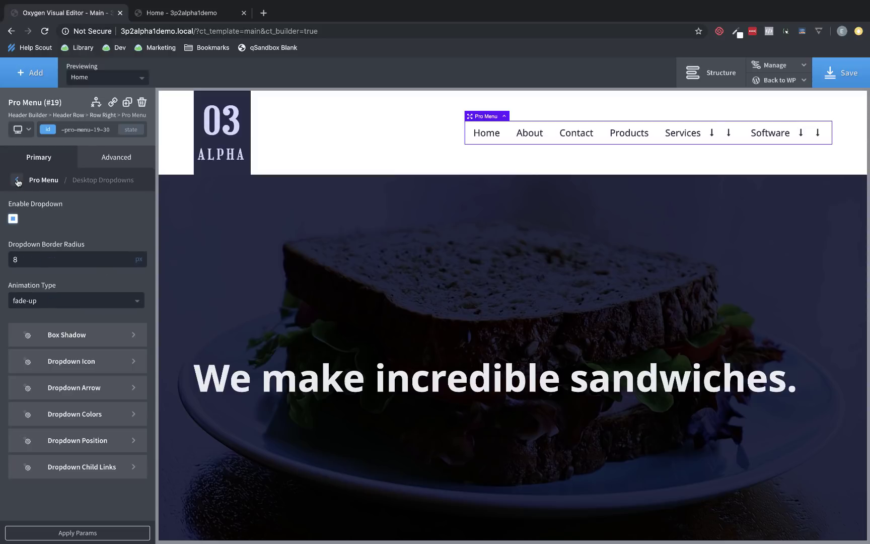
pyautogui.click(54, 361)
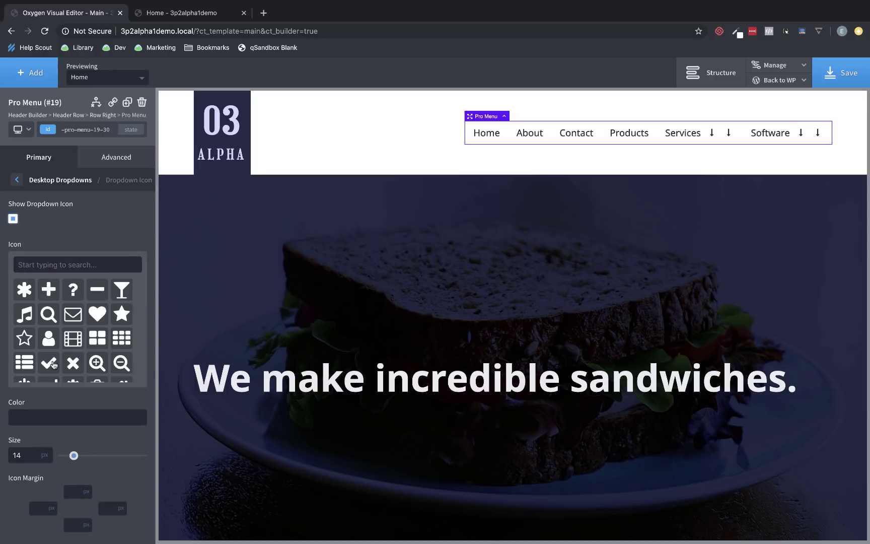
pyautogui.scroll(-3, 68, 320)
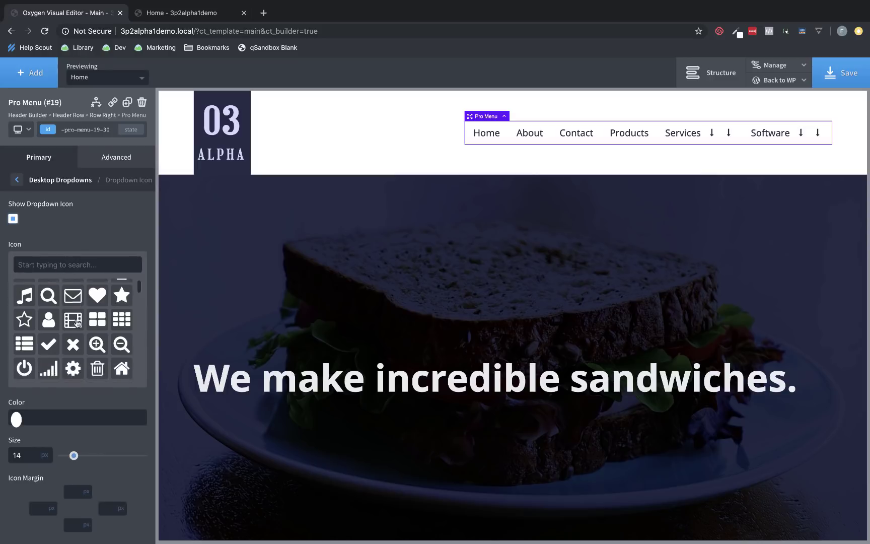
pyautogui.scroll(3, 75, 323)
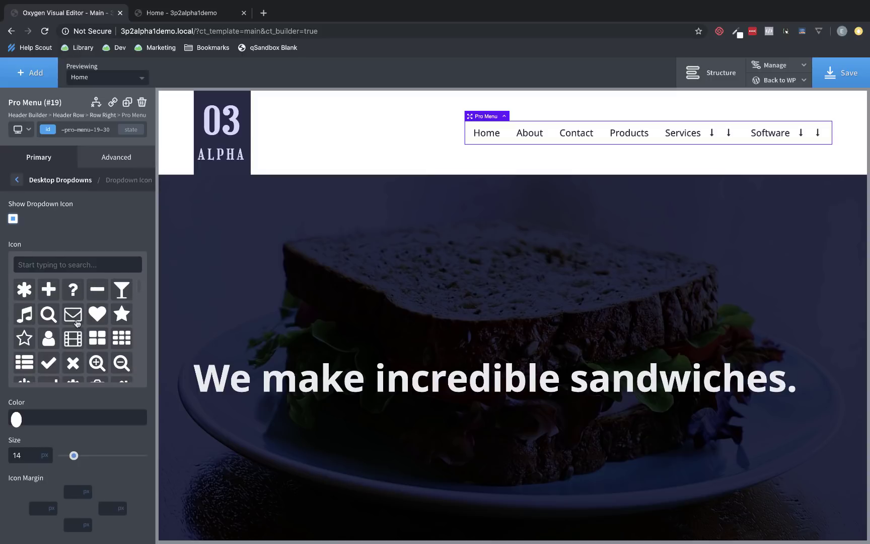
pyautogui.click(18, 182)
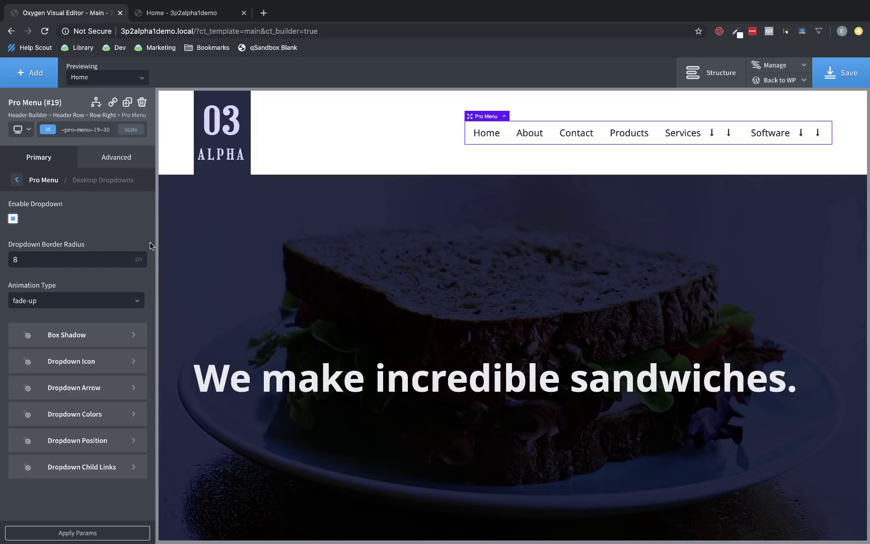
# - Browse the Dropdown Colors and Dropdown Child Links sub-panels
pyautogui.click(117, 413)
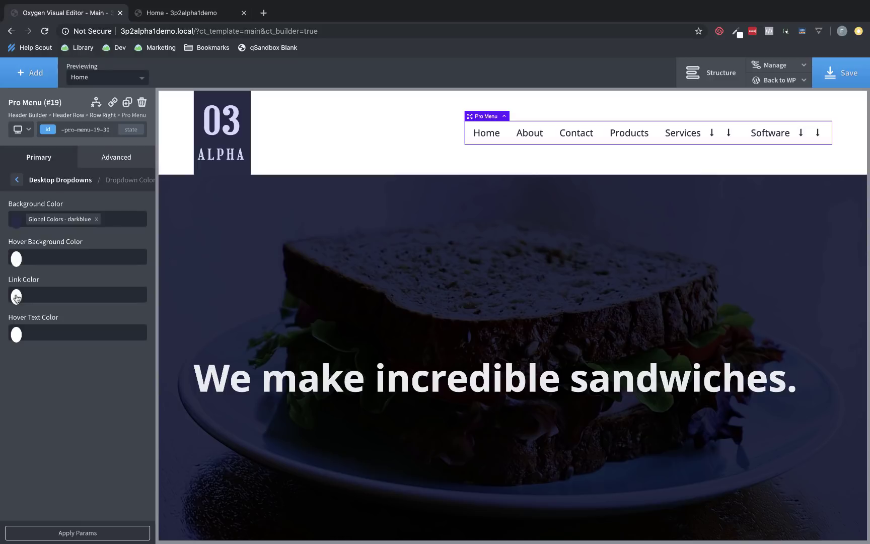
pyautogui.click(17, 179)
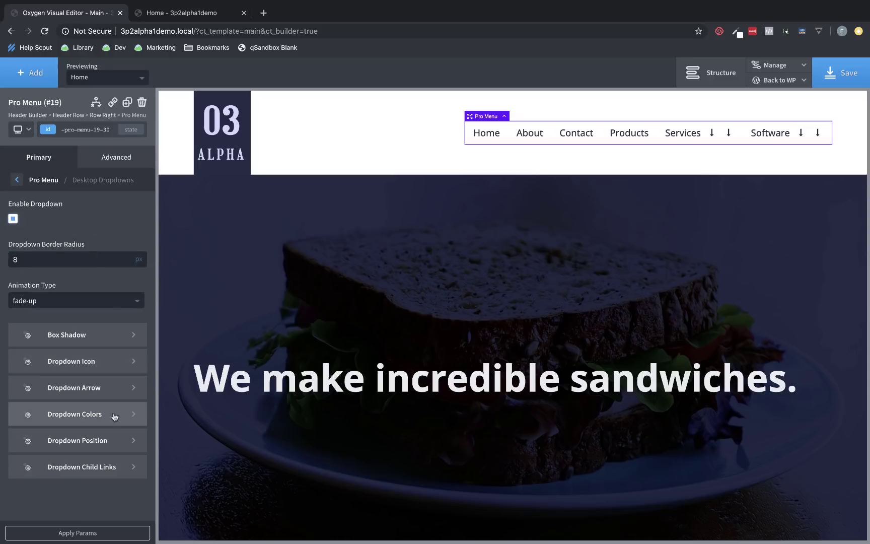
pyautogui.click(110, 468)
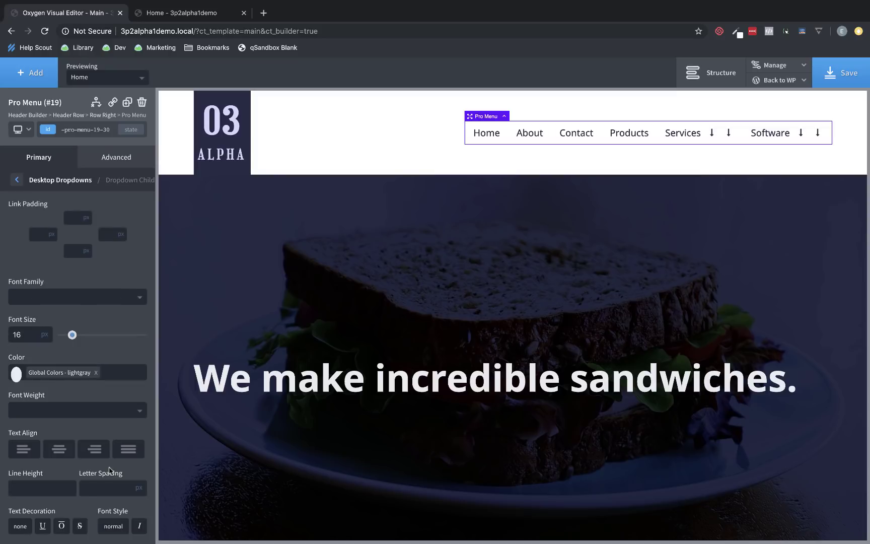
pyautogui.scroll(-1, 103, 308)
pyautogui.scroll(3, 75, 252)
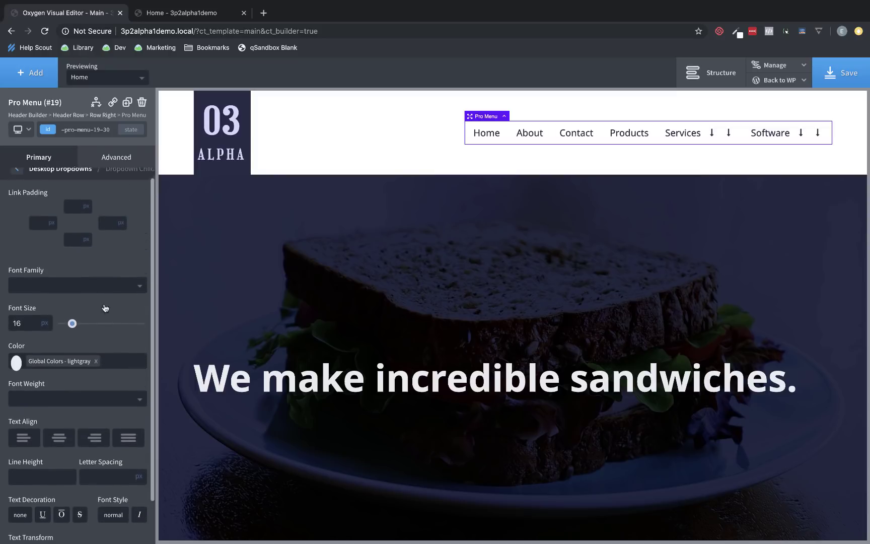
pyautogui.click(16, 180)
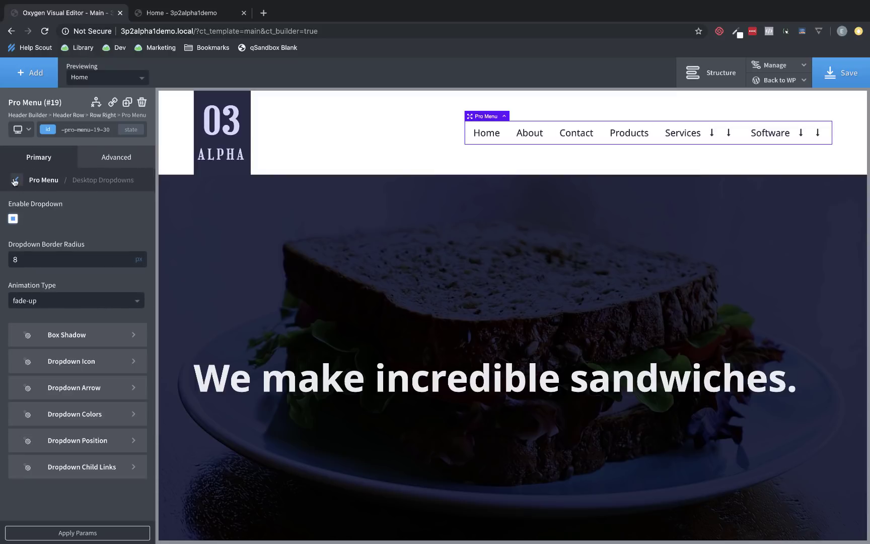
pyautogui.click(15, 180)
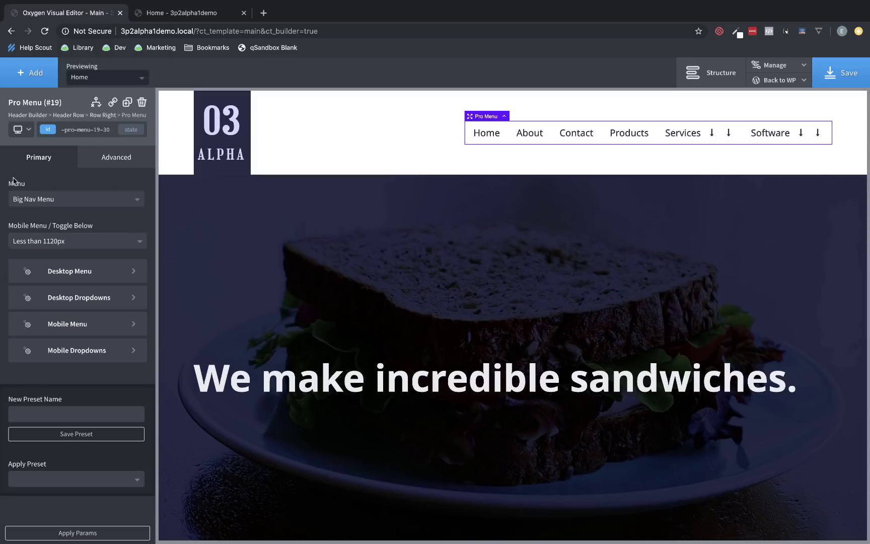
pyautogui.click(90, 332)
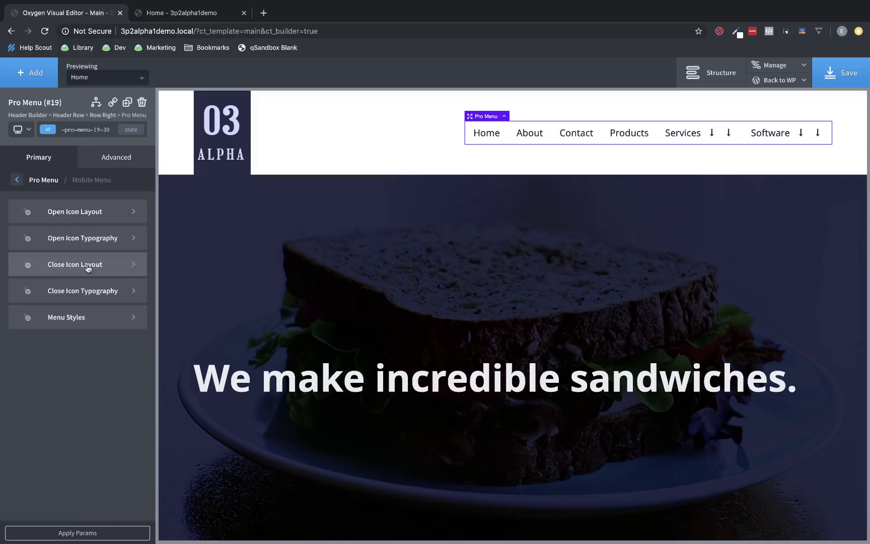
pyautogui.click(92, 213)
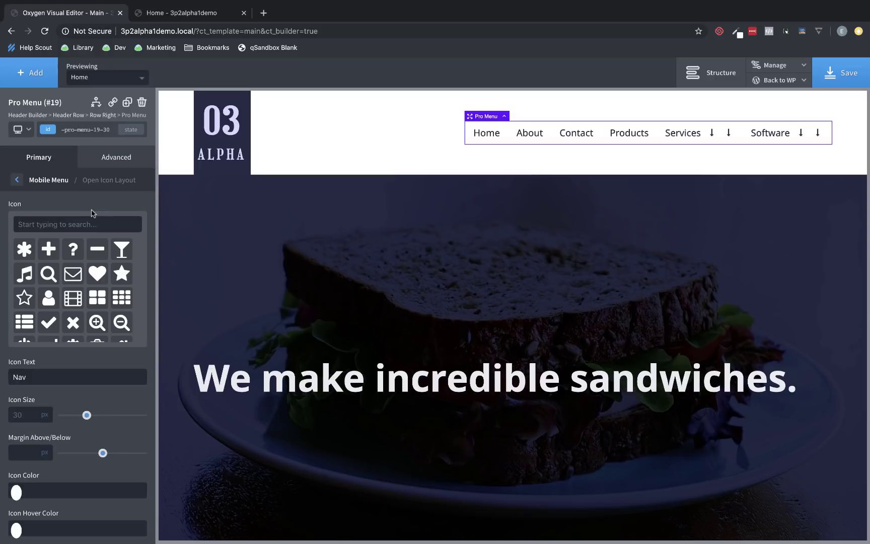
pyautogui.scroll(-4, 93, 359)
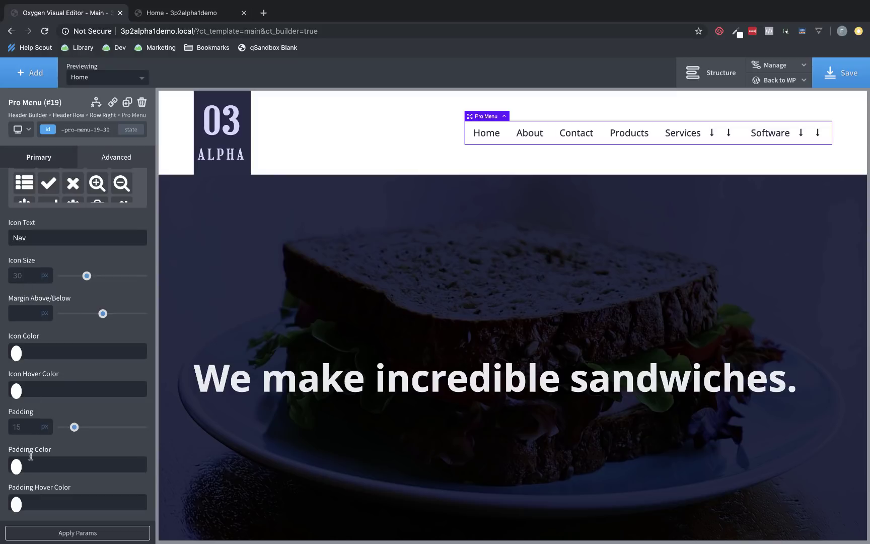
pyautogui.scroll(4, 44, 234)
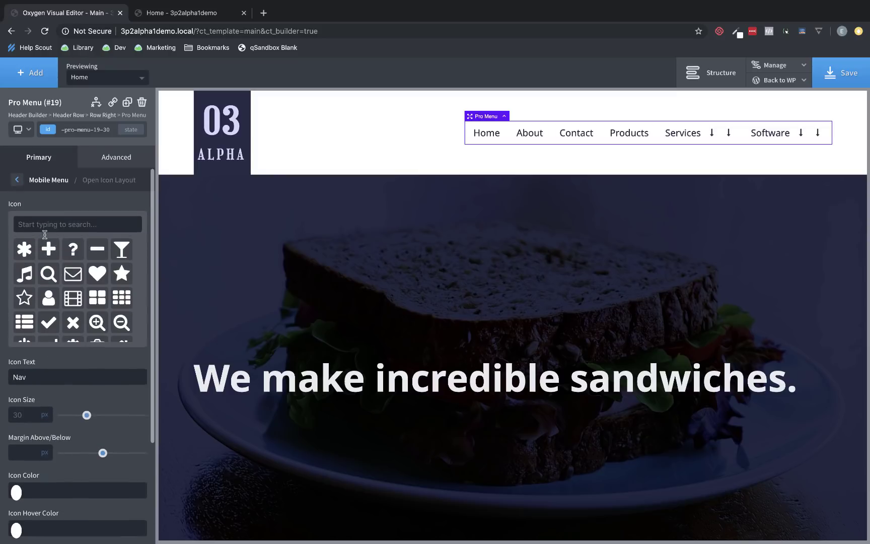
pyautogui.click(18, 180)
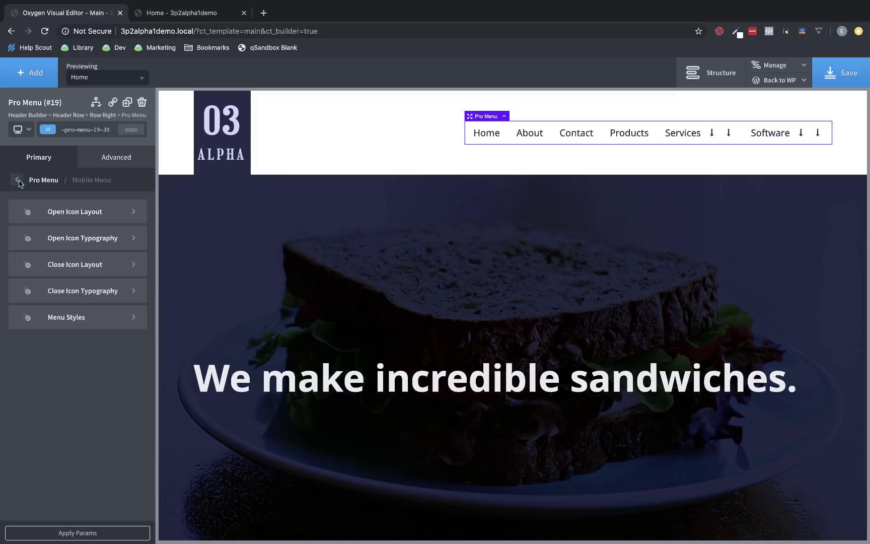
pyautogui.click(59, 244)
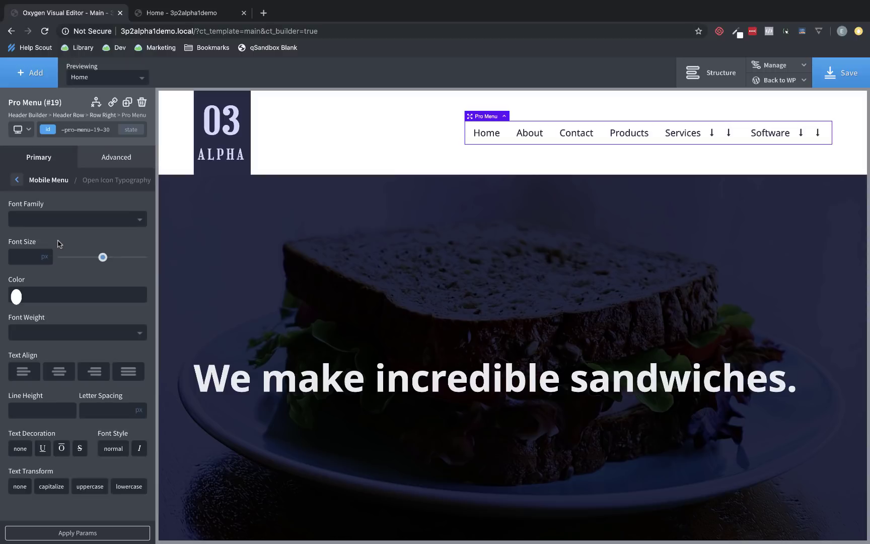
pyautogui.click(18, 178)
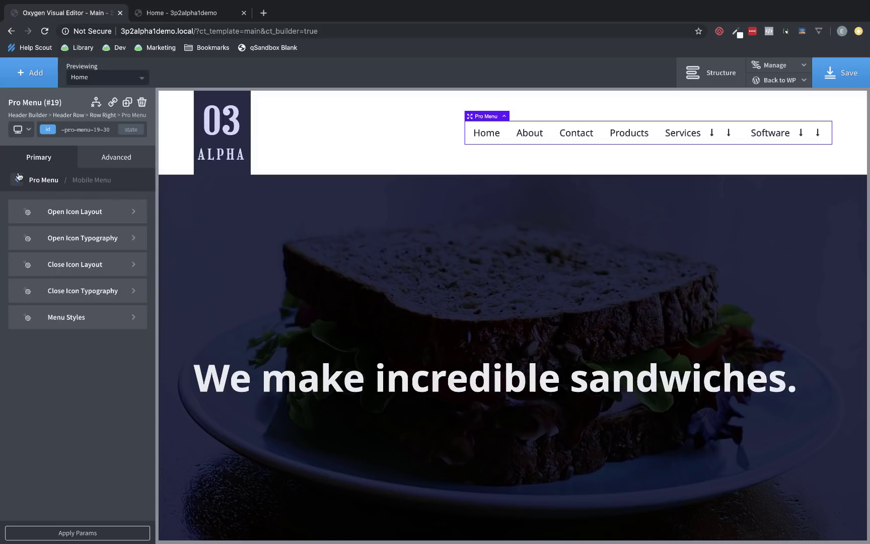
pyautogui.click(98, 266)
pyautogui.scroll(-2, 83, 309)
pyautogui.scroll(-1, 83, 308)
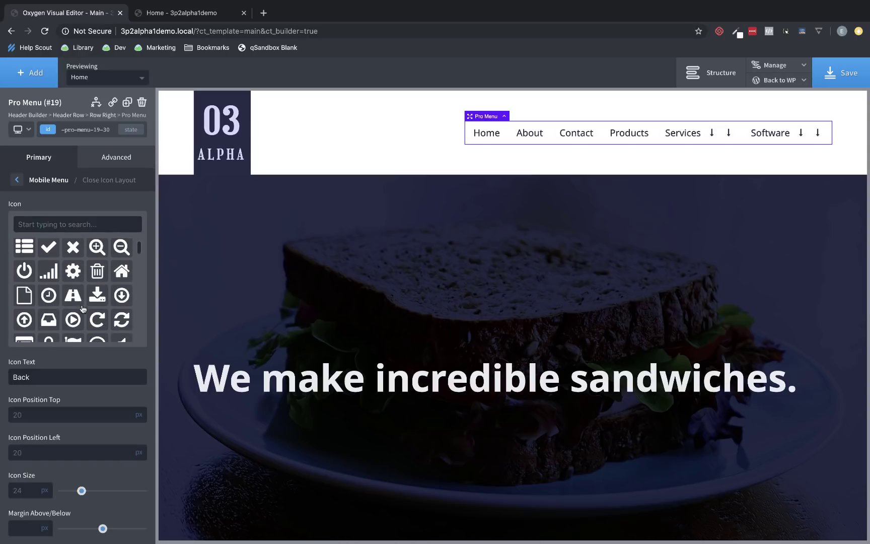
pyautogui.scroll(-3, 68, 350)
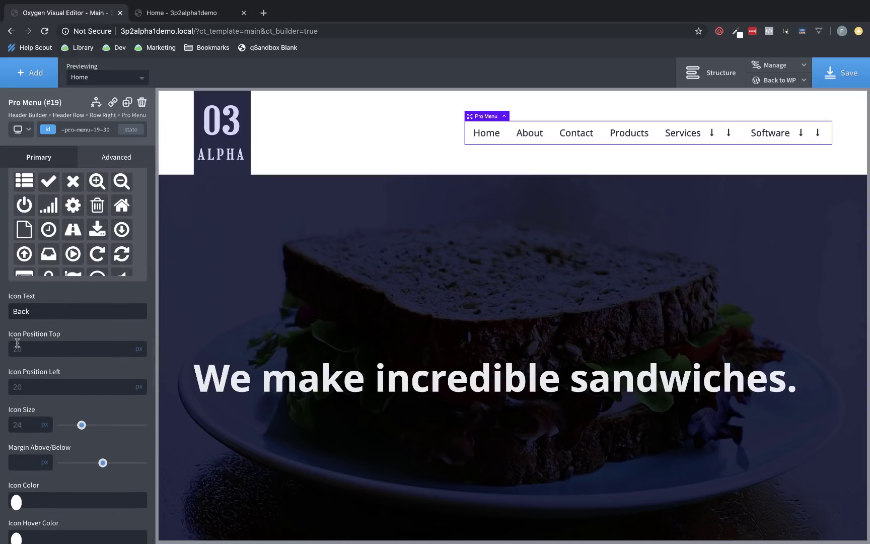
pyautogui.scroll(3, 35, 324)
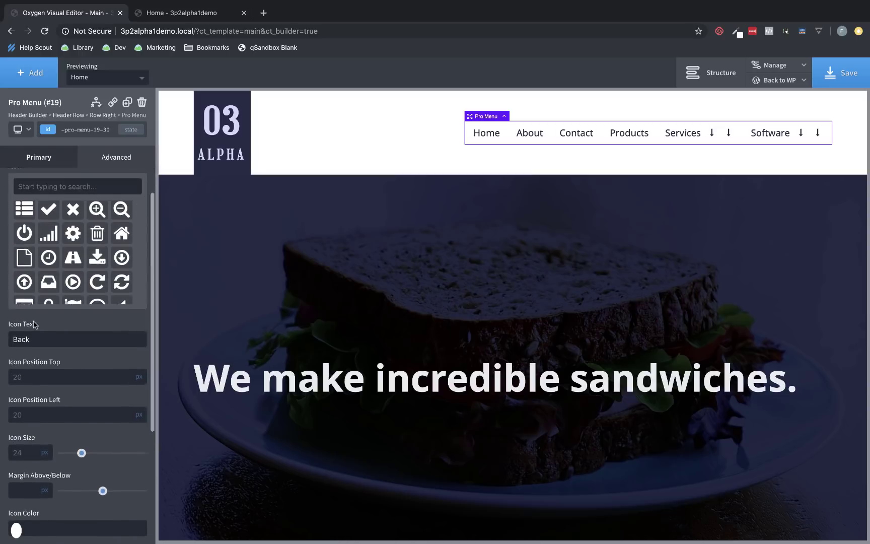
pyautogui.click(17, 178)
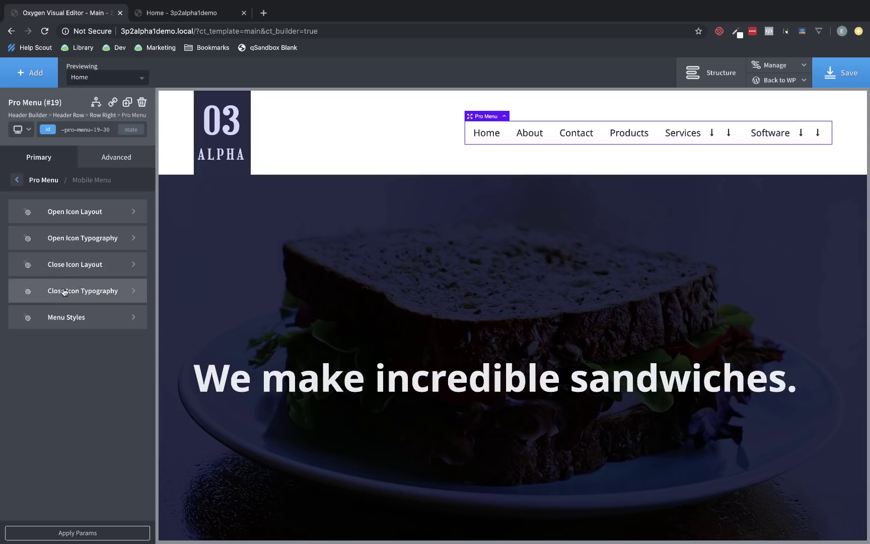
# - In Mobile Menu Styles, toggle Off Canvas off and back on, keeping the fade-left animation
pyautogui.click(76, 316)
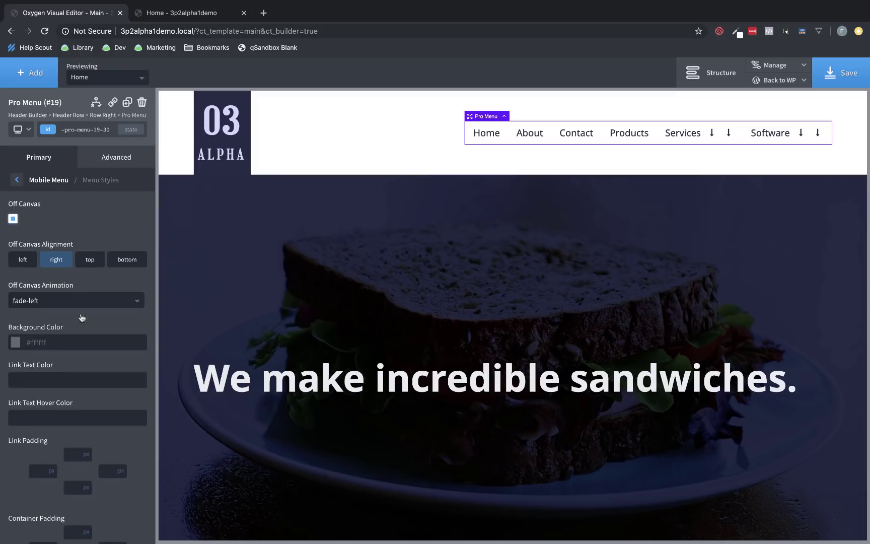
pyautogui.click(13, 219)
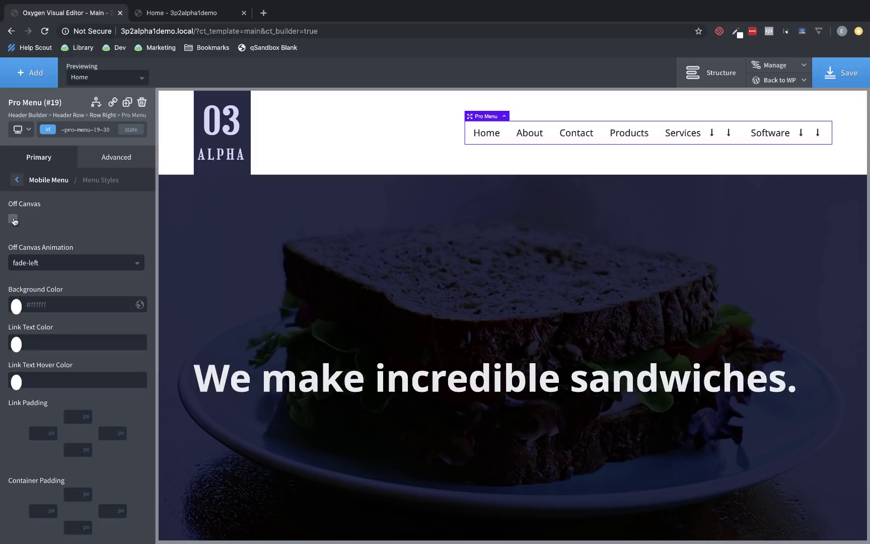
pyautogui.click(13, 220)
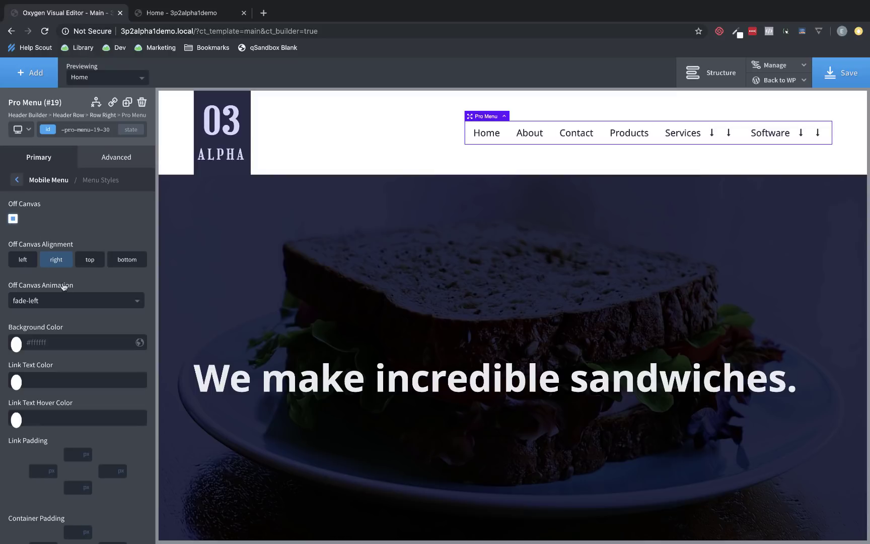
pyautogui.click(72, 302)
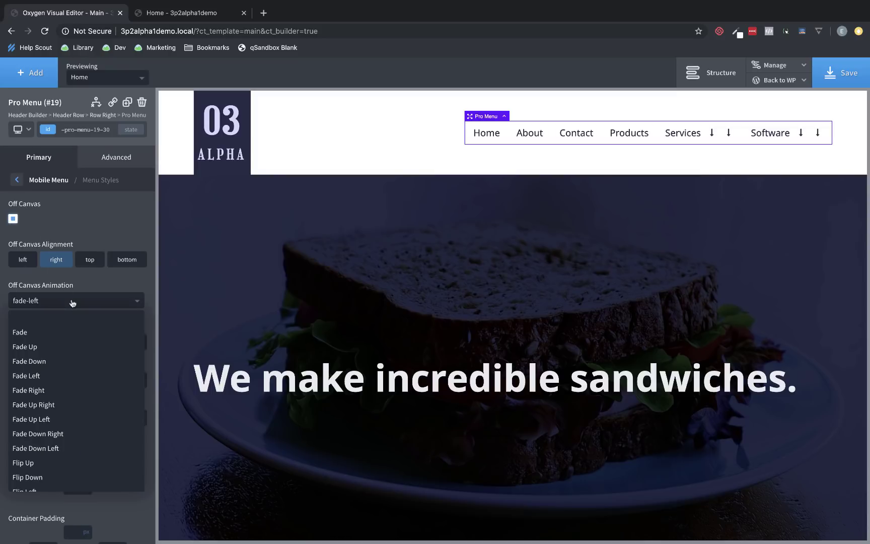
pyautogui.click(77, 303)
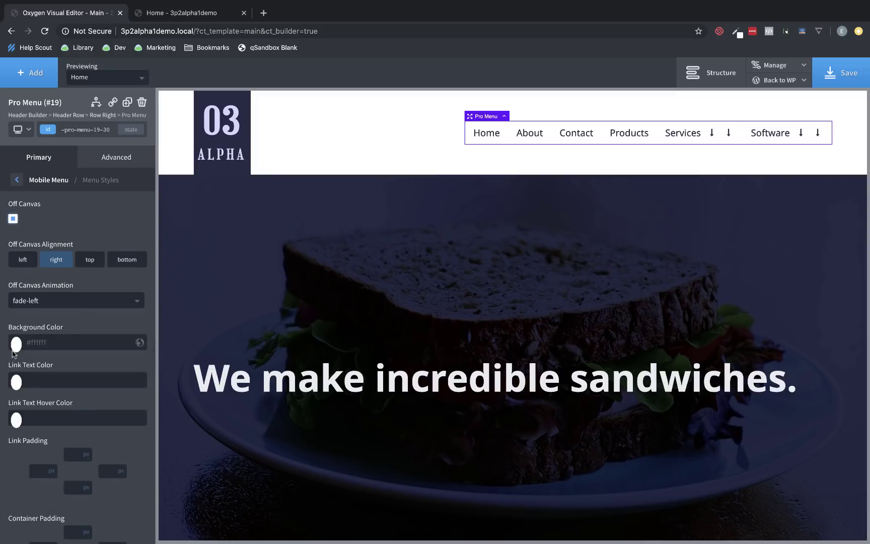
pyautogui.scroll(-3, 21, 386)
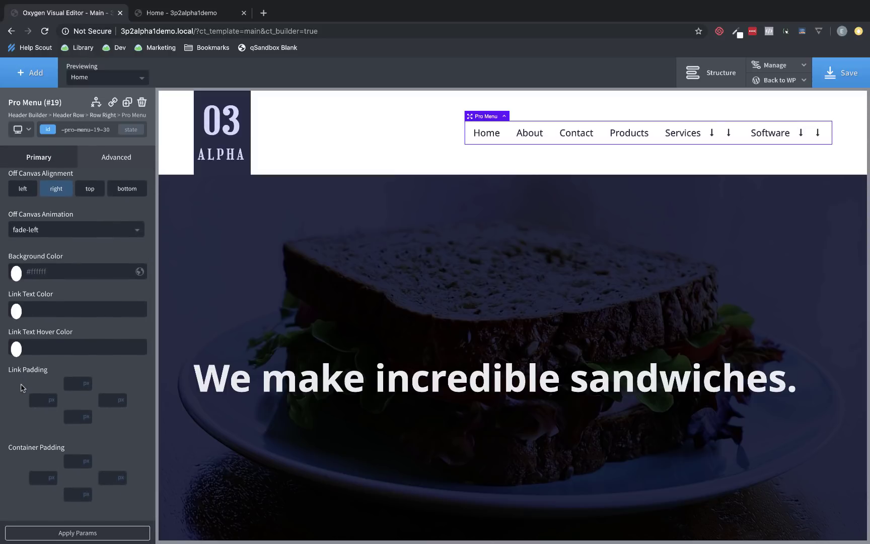
pyautogui.scroll(3, 32, 257)
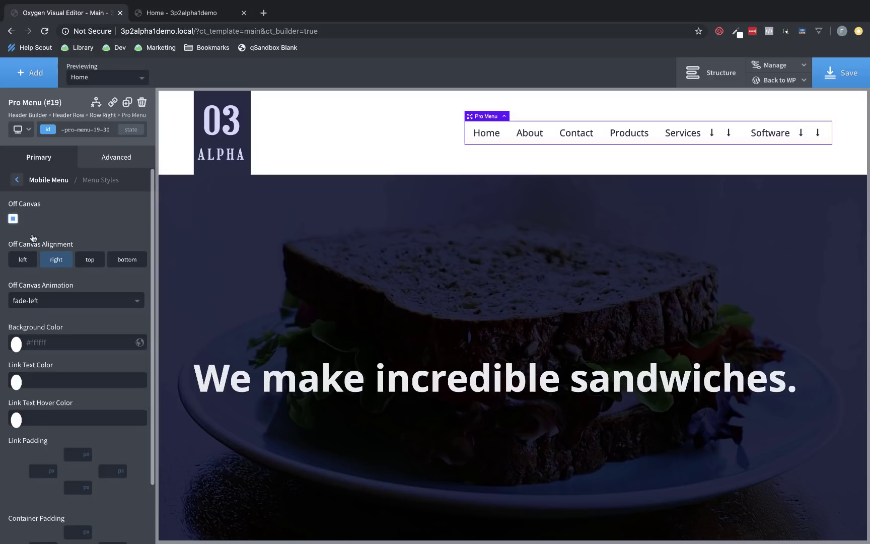
# - In Mobile Dropdowns, try hide, show in line, then toggle for Include Dropdown Links
pyautogui.click(17, 180)
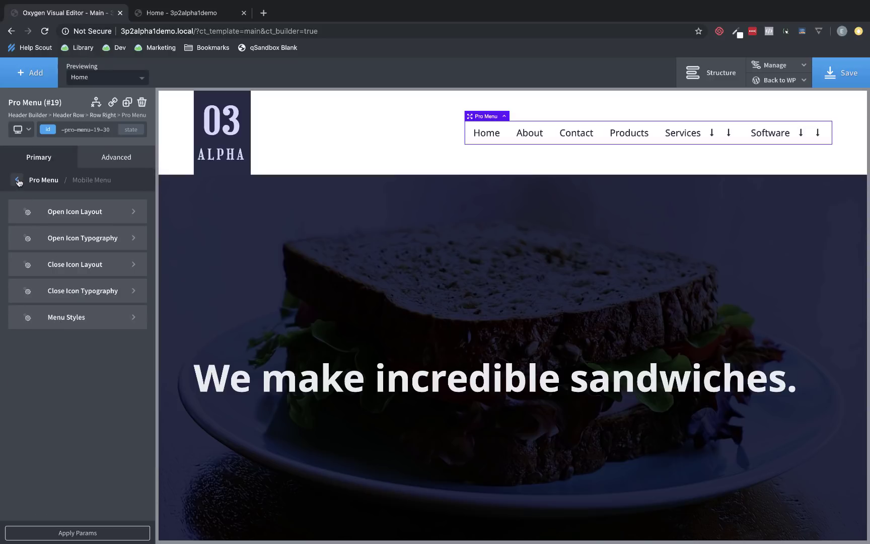
pyautogui.click(18, 180)
pyautogui.click(36, 353)
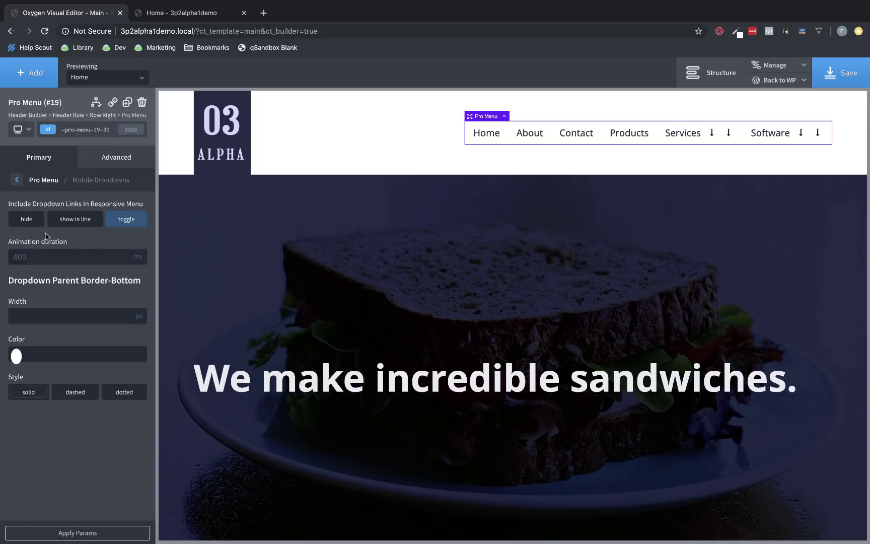
pyautogui.click(27, 222)
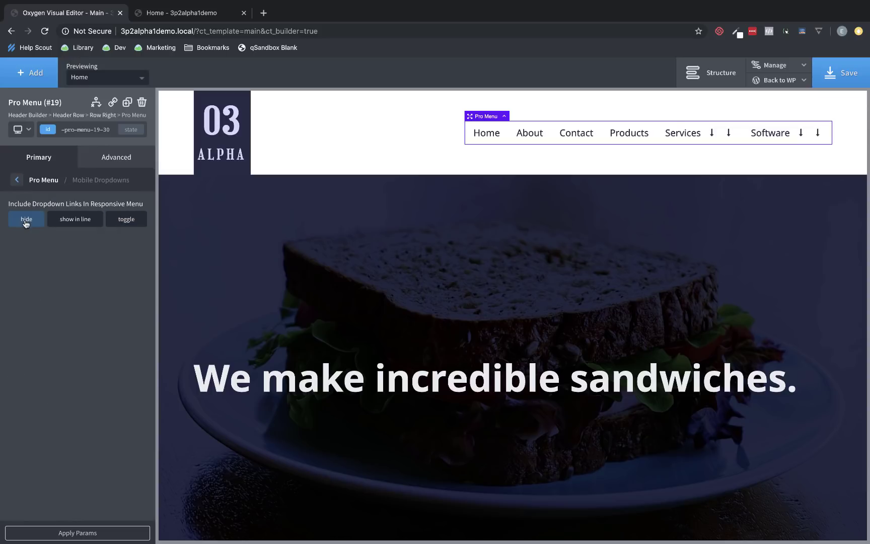
pyautogui.click(75, 220)
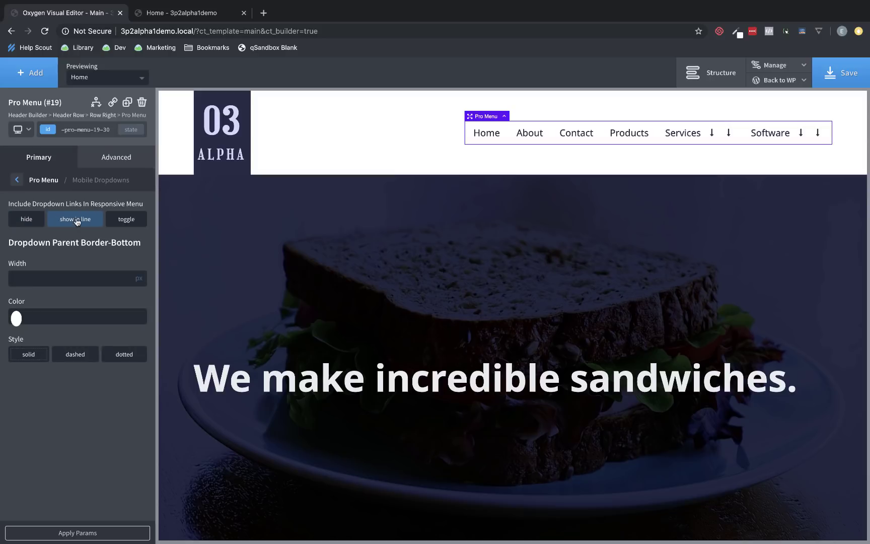
pyautogui.click(126, 219)
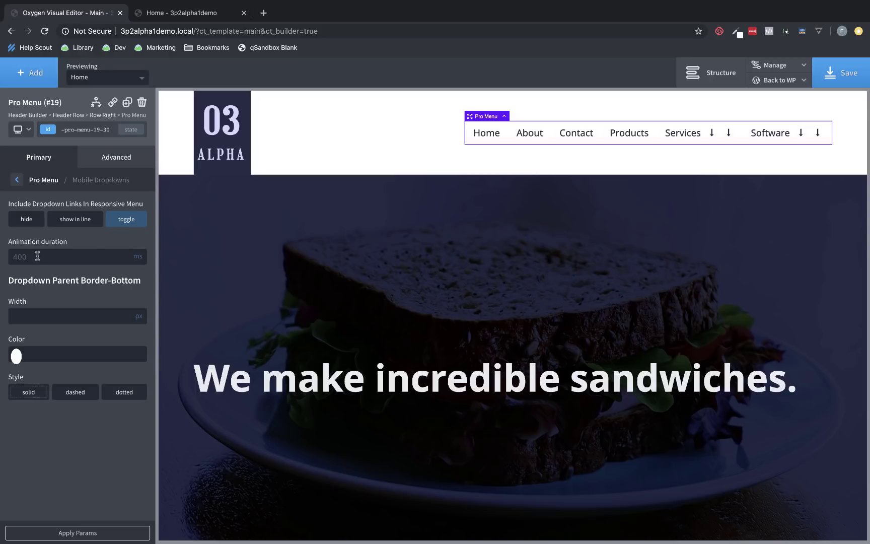
# - Return from Mobile Dropdowns to the Pro Menu's top-level settings
pyautogui.click(17, 181)
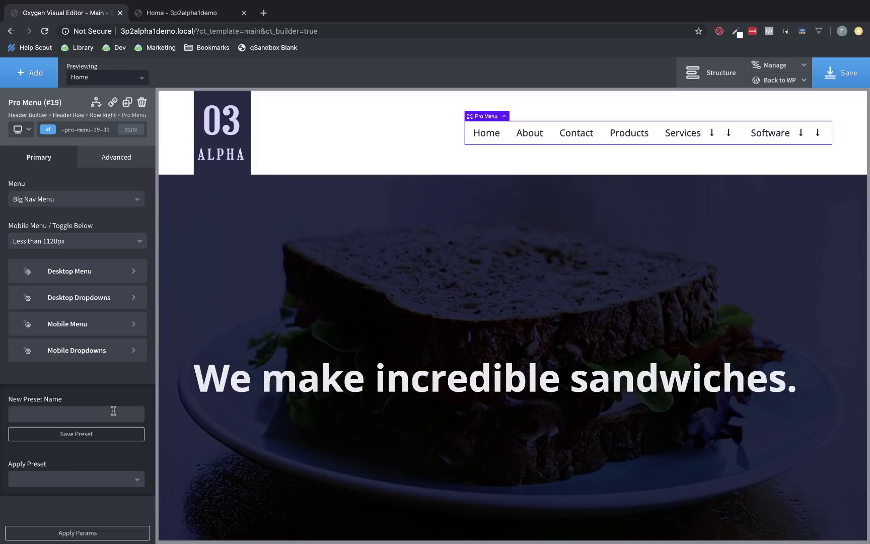
# - Show the device breakpoint list and point out the Less than 1120px breakpoint
pyautogui.click(27, 132)
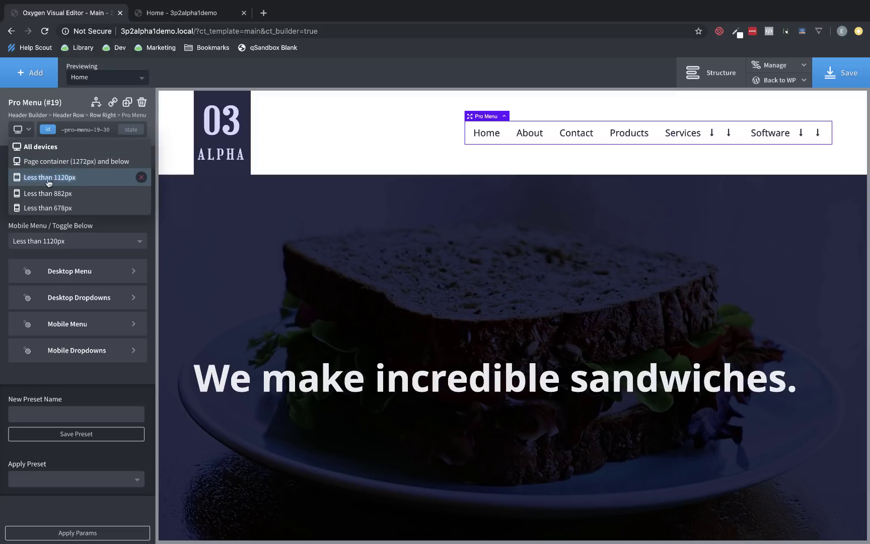
pyautogui.tripleClick(75, 178)
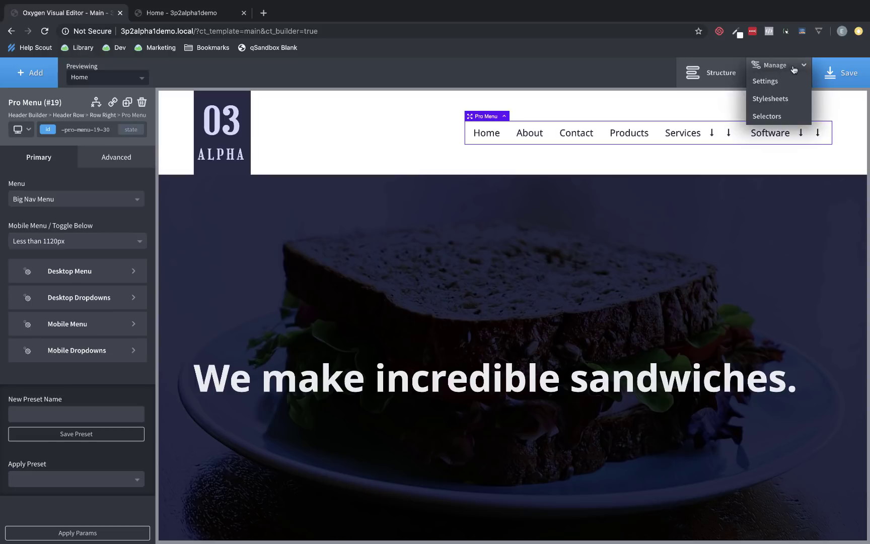
# - Open Settings > Global Styles > Width & Breakpoints, showing 1272, 1120, 882 and 678 px
pyautogui.click(778, 82)
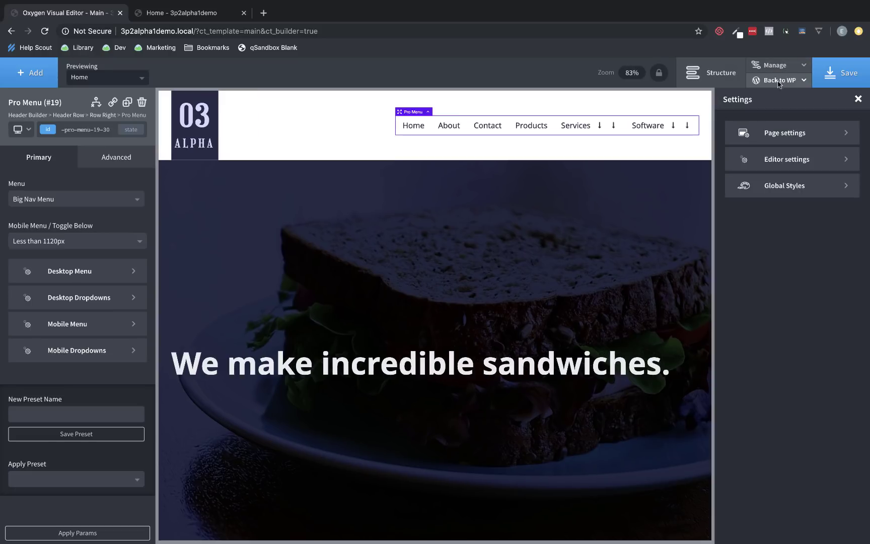
pyautogui.click(788, 185)
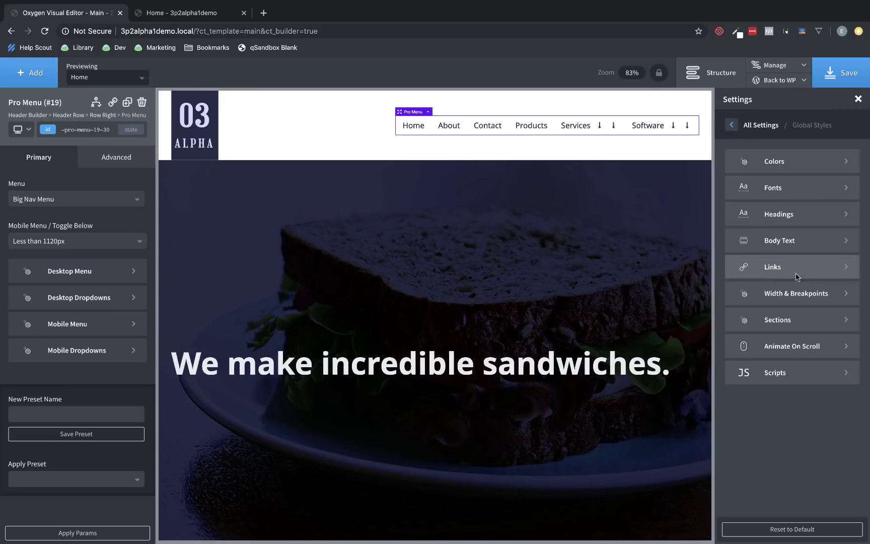
pyautogui.click(800, 301)
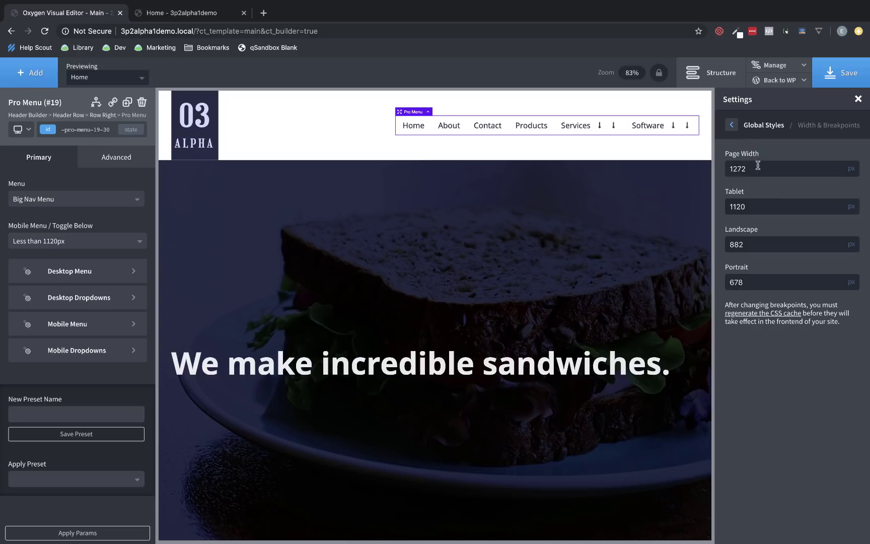